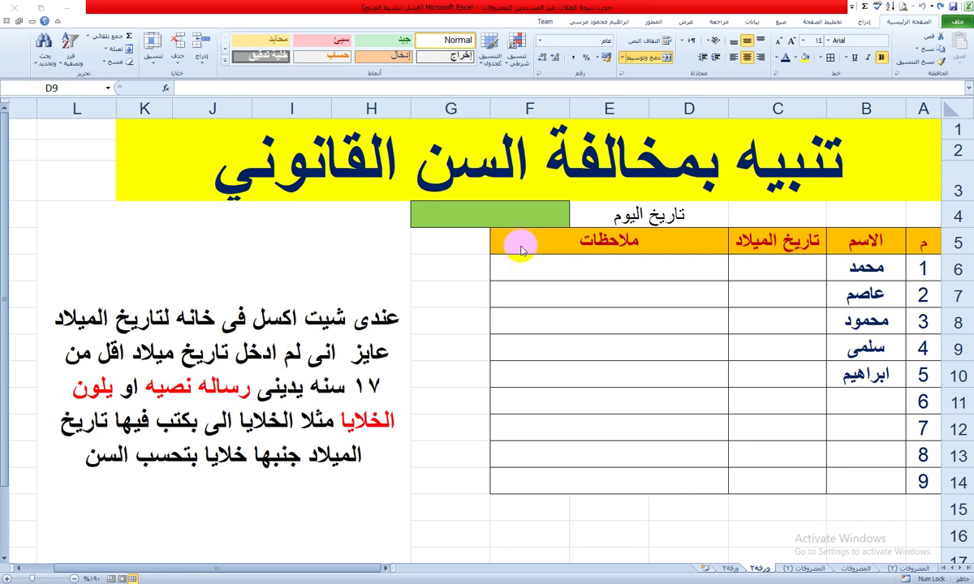
Enter the date 9/1/2020 in the green cell F4 beside the تاريخ اليوم label.
{"action": "left_click", "coordinate": [524, 215]}
{"action": "left_click", "coordinate": [524, 215]}
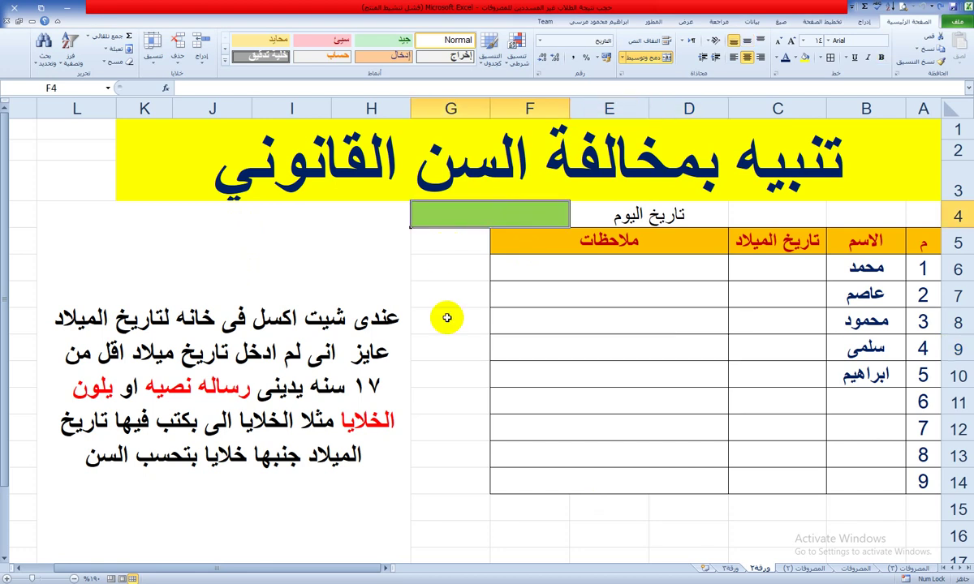
{"action": "type", "text": "9/01/2"}
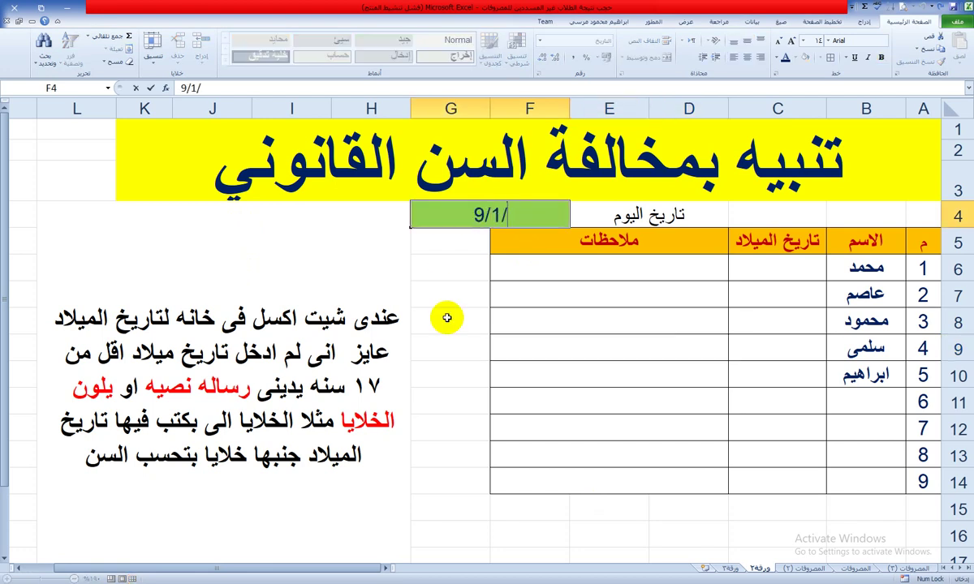
{"action": "type", "text": "020"}
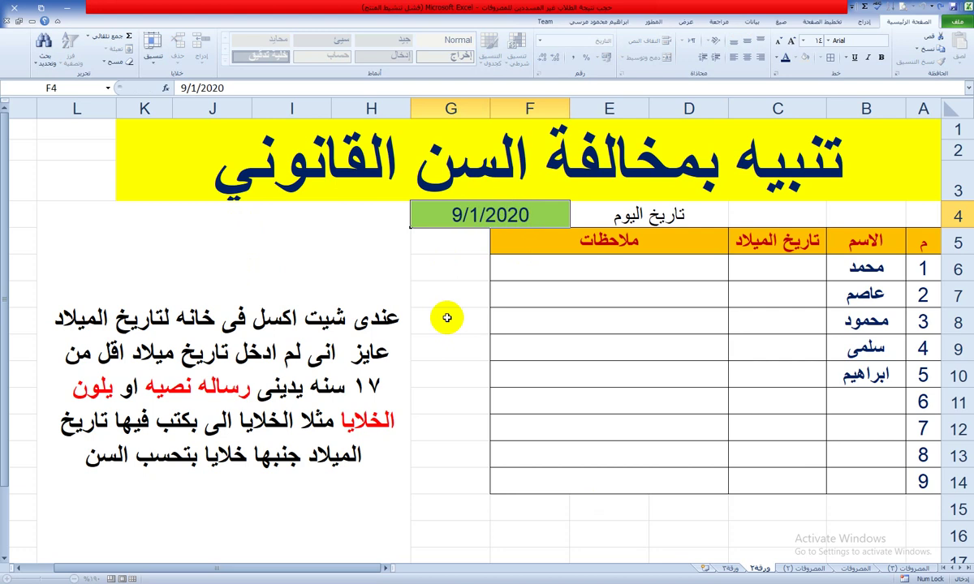
{"action": "key", "text": "Return"}
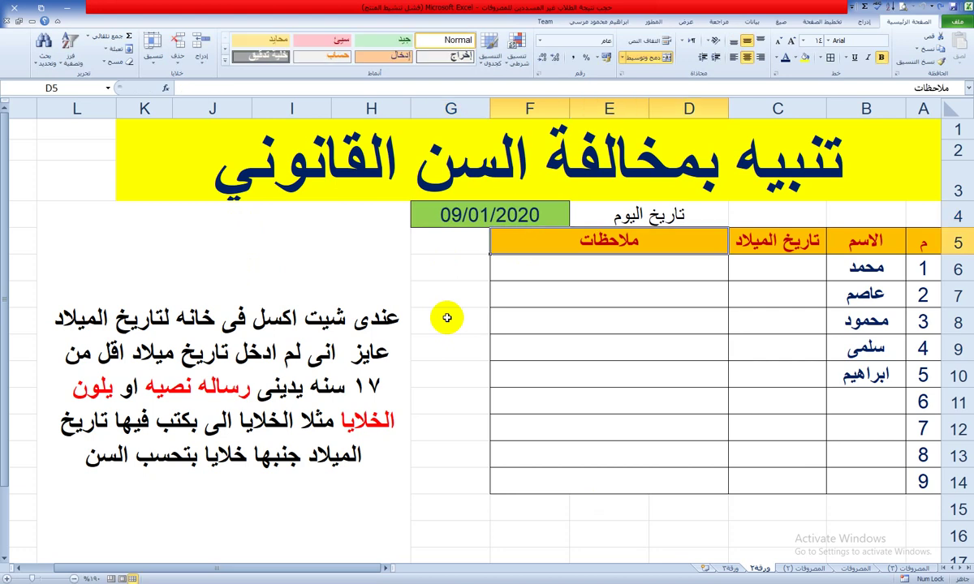
Replace the fixed date in cell F4 with the formula =TODAY().
{"action": "left_click", "coordinate": [427, 212]}
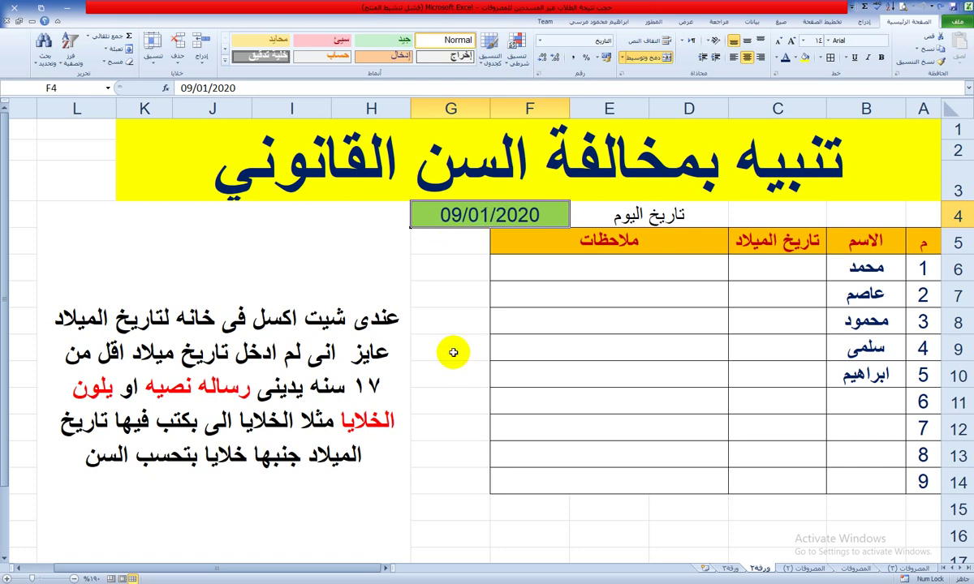
{"action": "type", "text": "="}
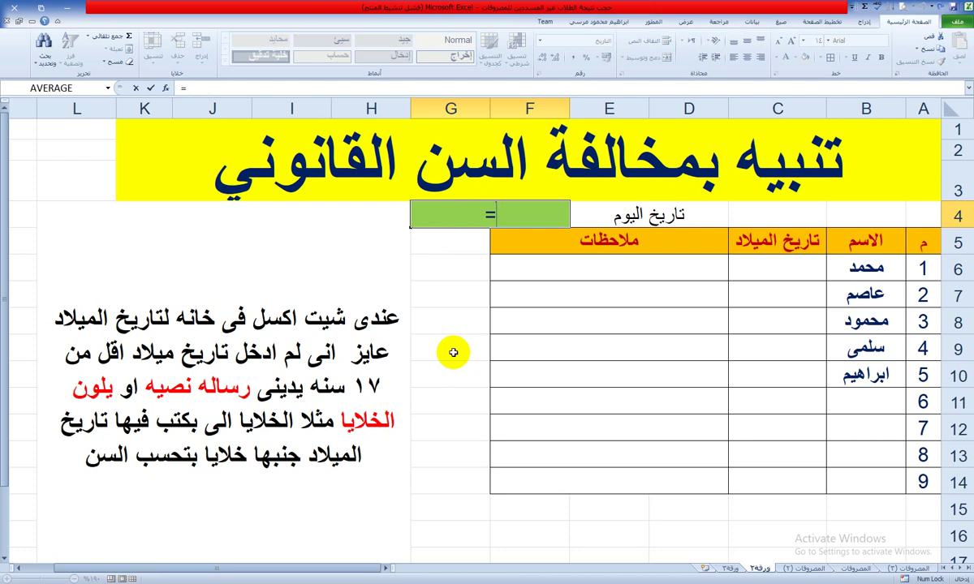
{"action": "type", "text": "يش"}
{"action": "key", "text": "BackSpace"}
{"action": "key", "text": "BackSpace"}
{"action": "type", "text": "t"}
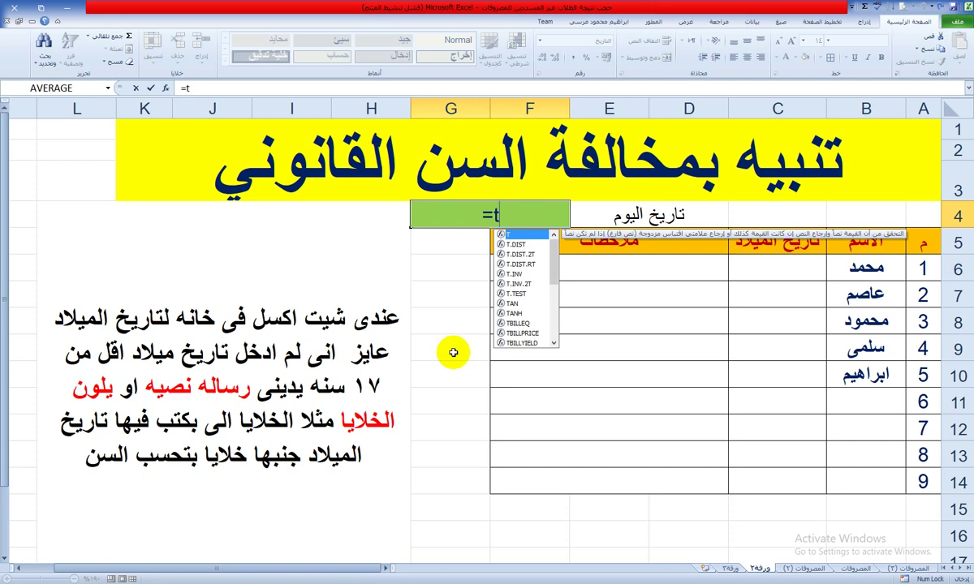
{"action": "type", "text": "o"}
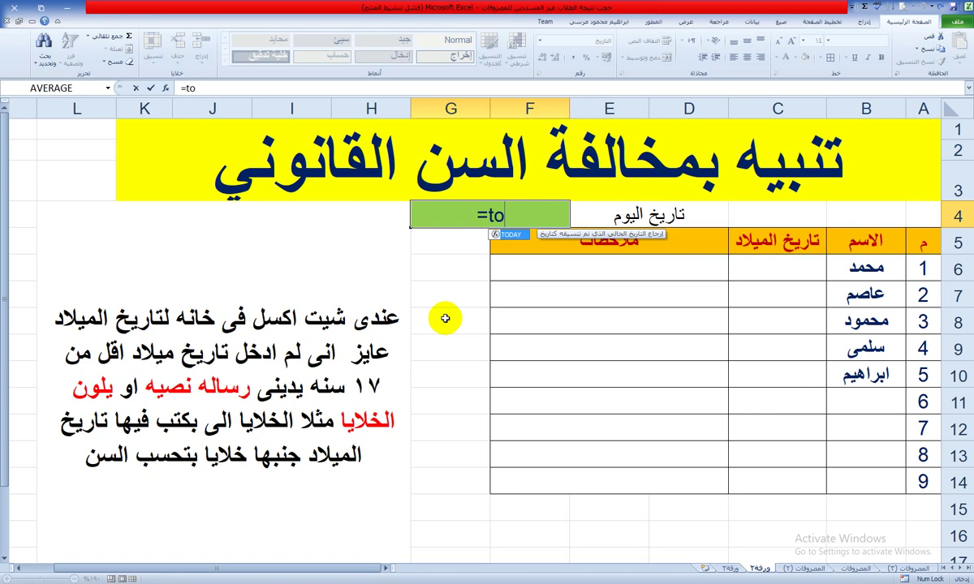
{"action": "key", "text": "Tab"}
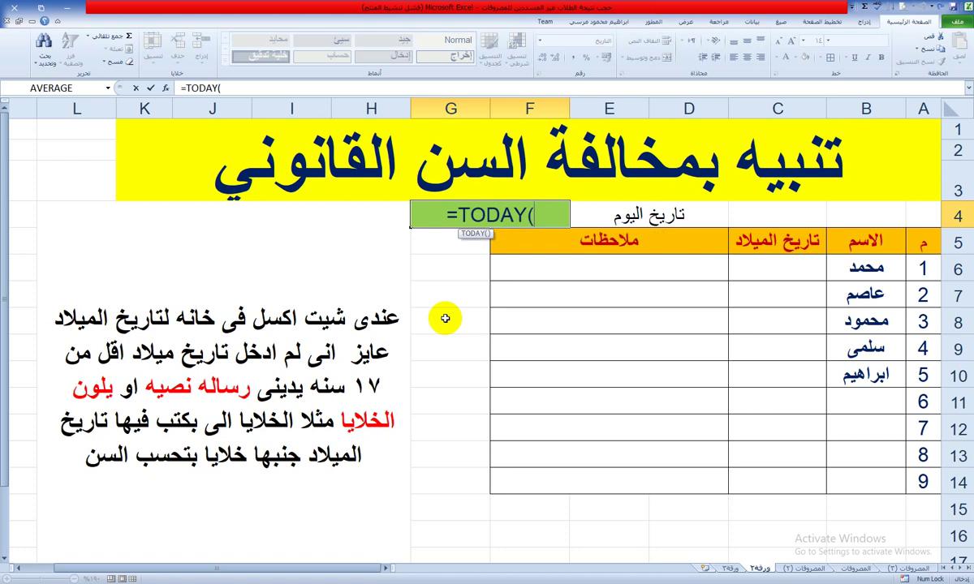
{"action": "type", "text": ")"}
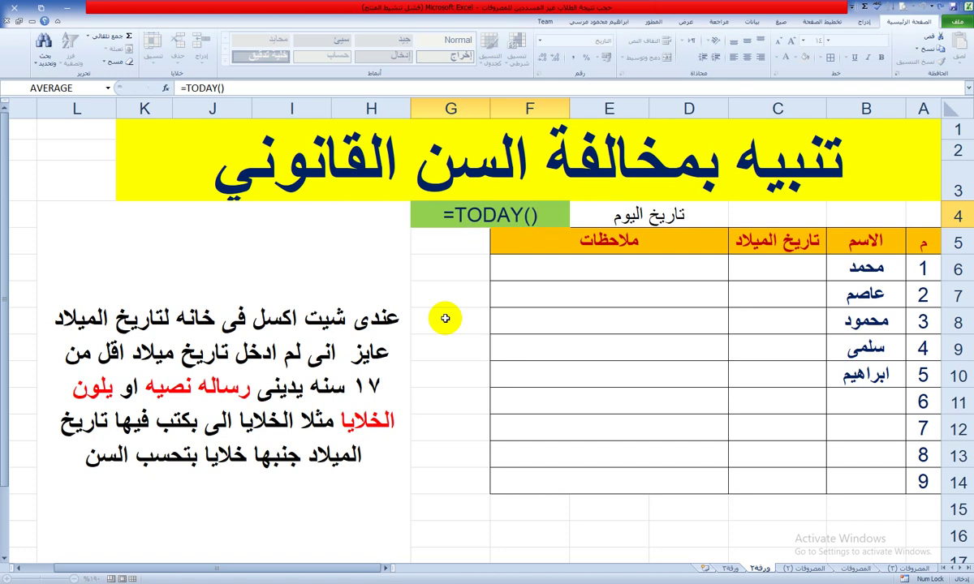
{"action": "key", "text": "Return"}
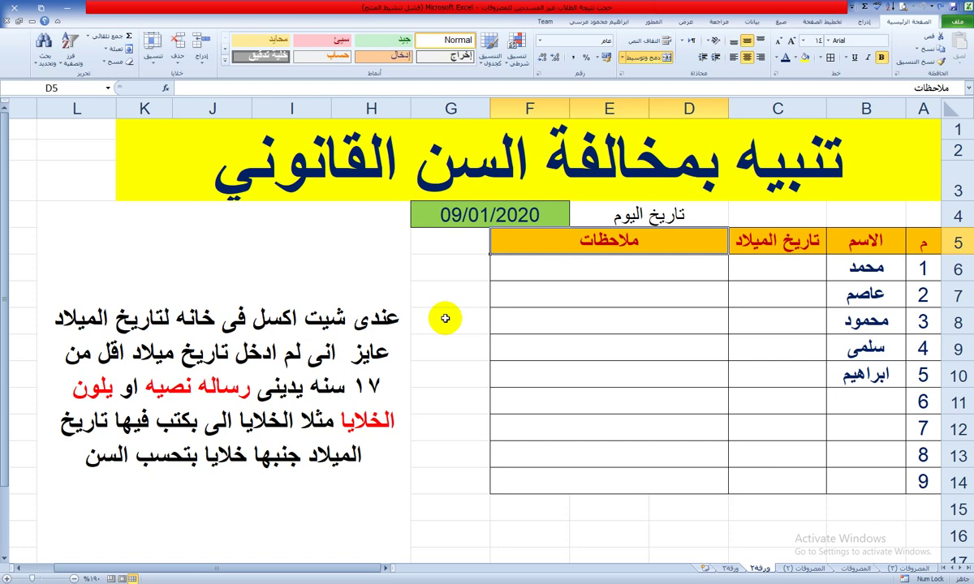
Increase the font size of cell C6 to 14 and enter the first person's date of birth there.
{"action": "left_click", "coordinate": [787, 272]}
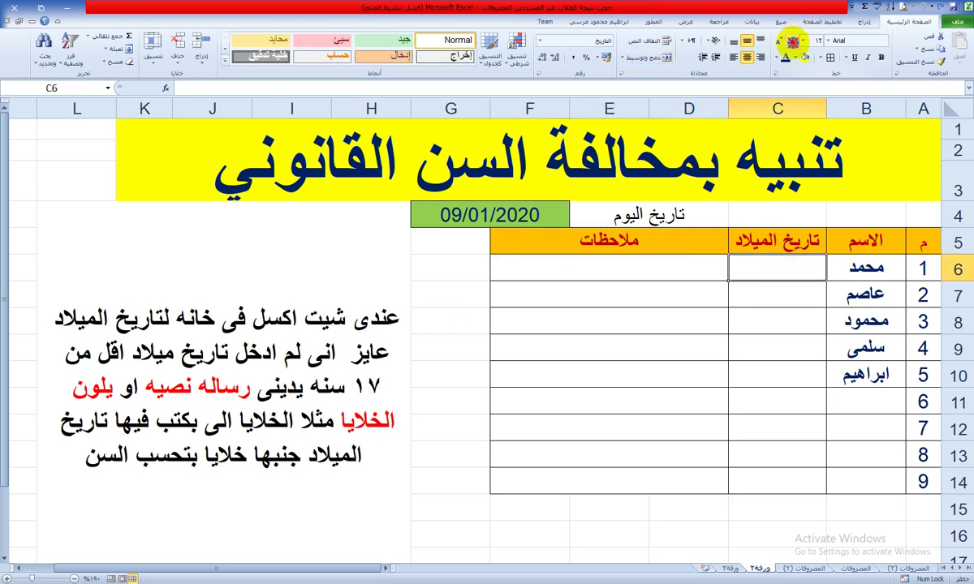
{"action": "left_click", "coordinate": [792, 43]}
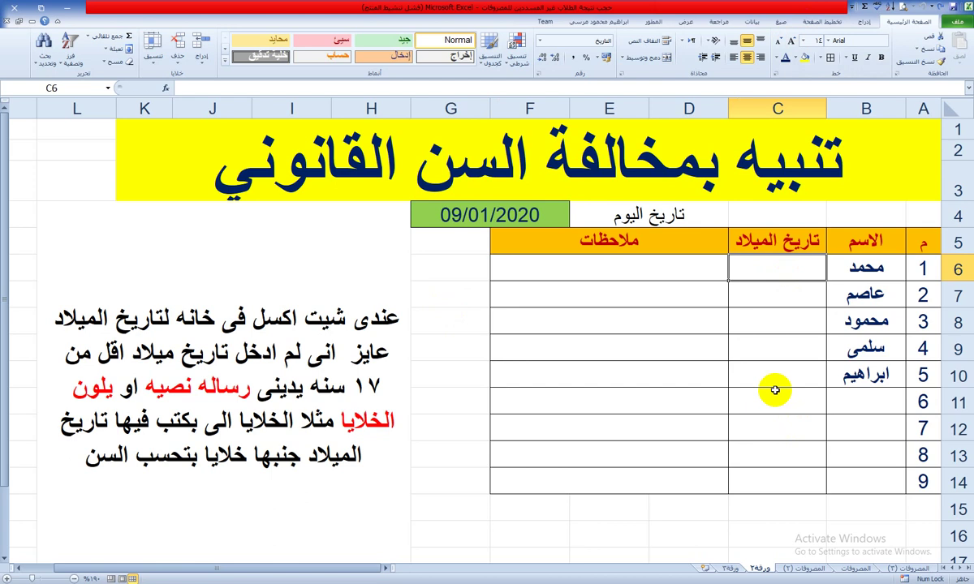
{"action": "type", "text": "1/"}
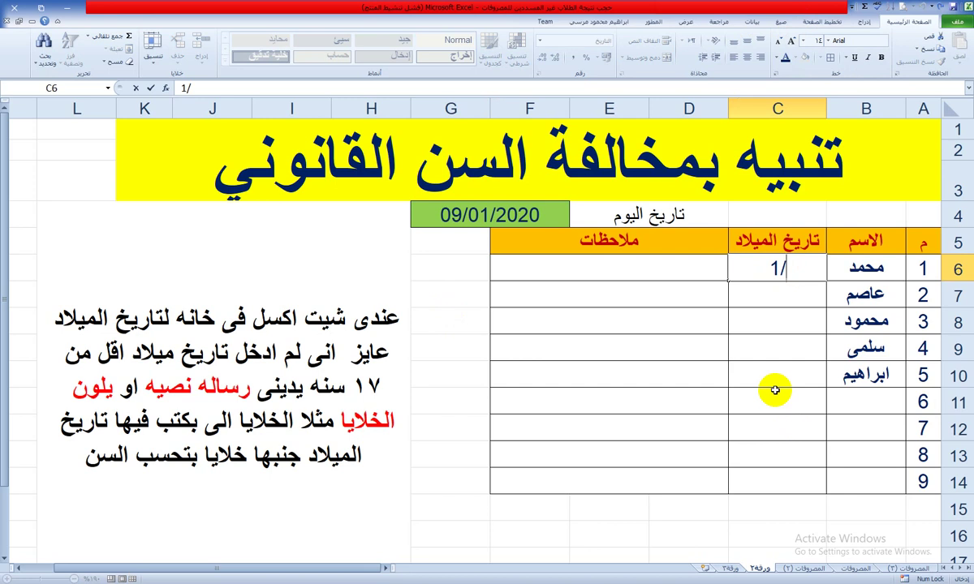
{"action": "key", "text": "BackSpace"}
{"action": "type", "text": "1/11/200"}
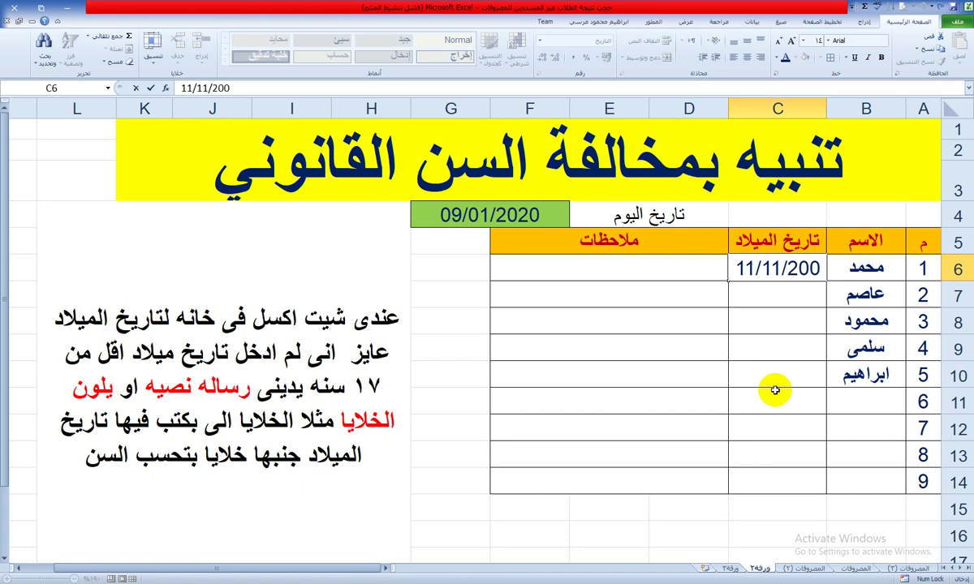
{"action": "type", "text": "1"}
{"action": "key", "text": "Return"}
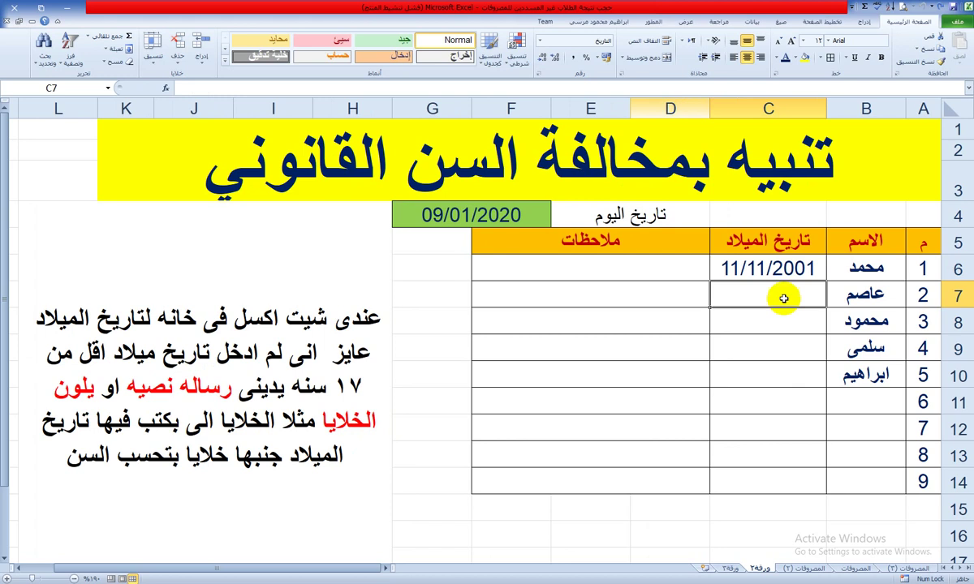
Narrow the تاريخ الميلاد column C and set the font size of cell C6 to 12.
{"action": "left_click_drag", "start_coordinate": [713, 109], "coordinate": [726, 108]}
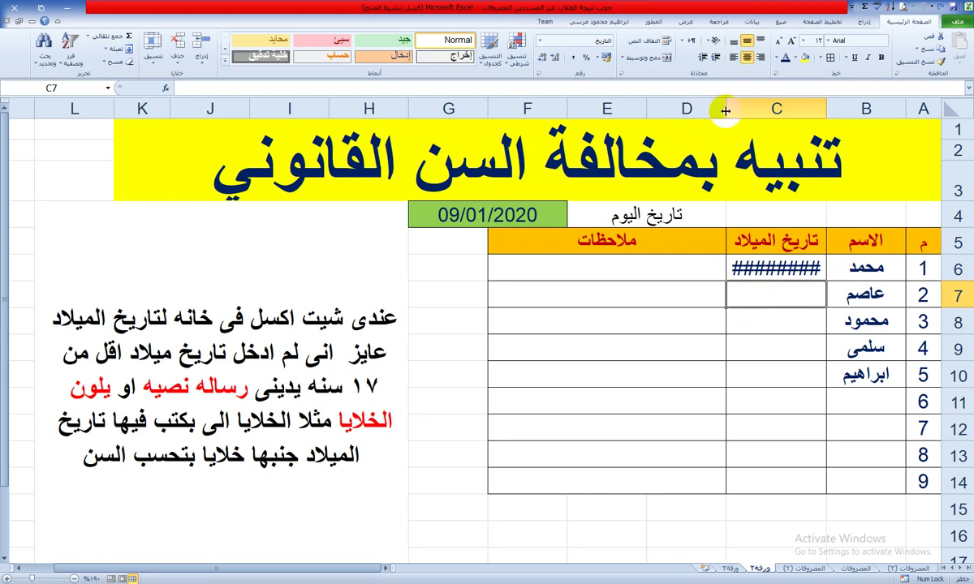
{"action": "mouse_move", "coordinate": [725, 108]}
{"action": "left_mouse_down"}
{"action": "mouse_move", "coordinate": [703, 111]}
{"action": "mouse_move", "coordinate": [730, 109]}
{"action": "left_mouse_up"}
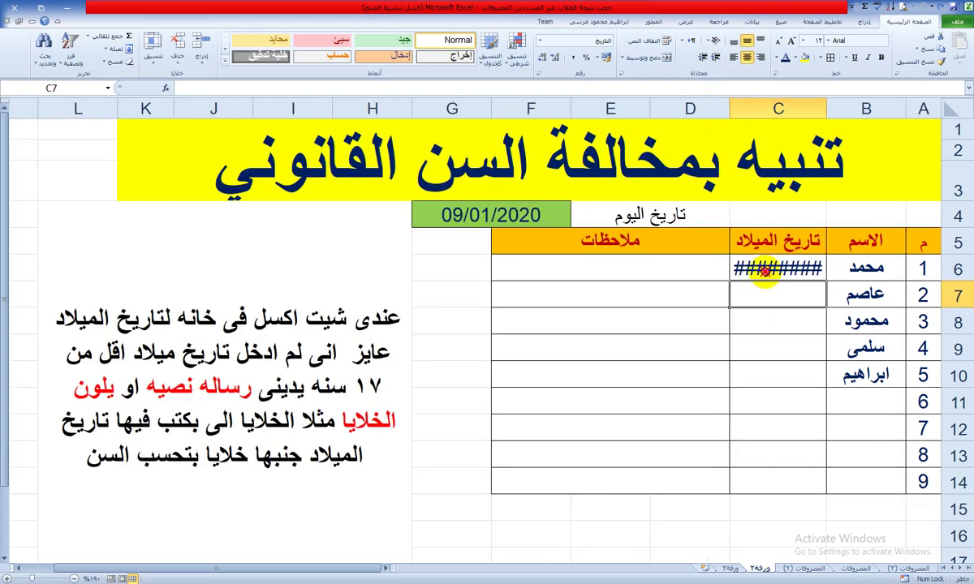
{"action": "left_click", "coordinate": [734, 264]}
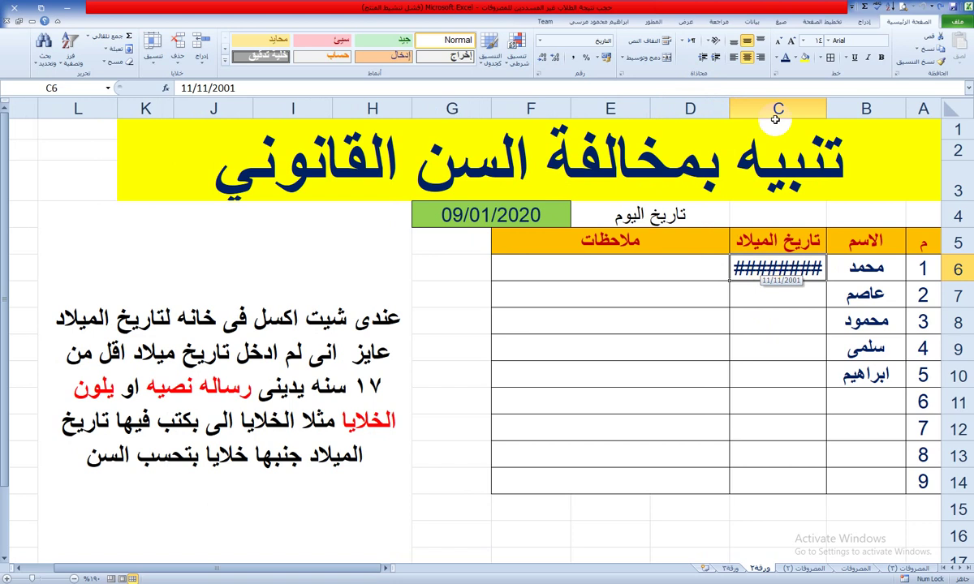
{"action": "left_click", "coordinate": [801, 41]}
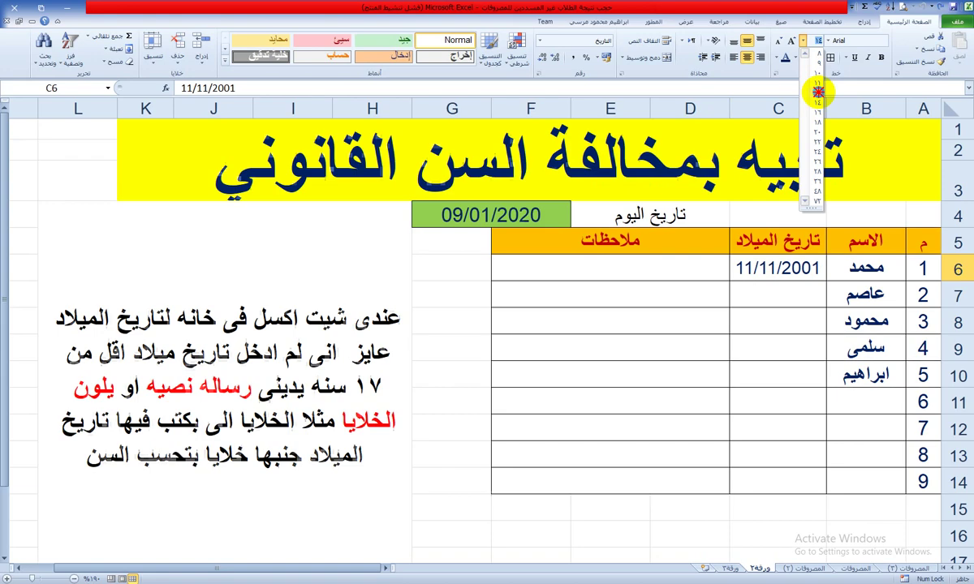
{"action": "left_click", "coordinate": [814, 93]}
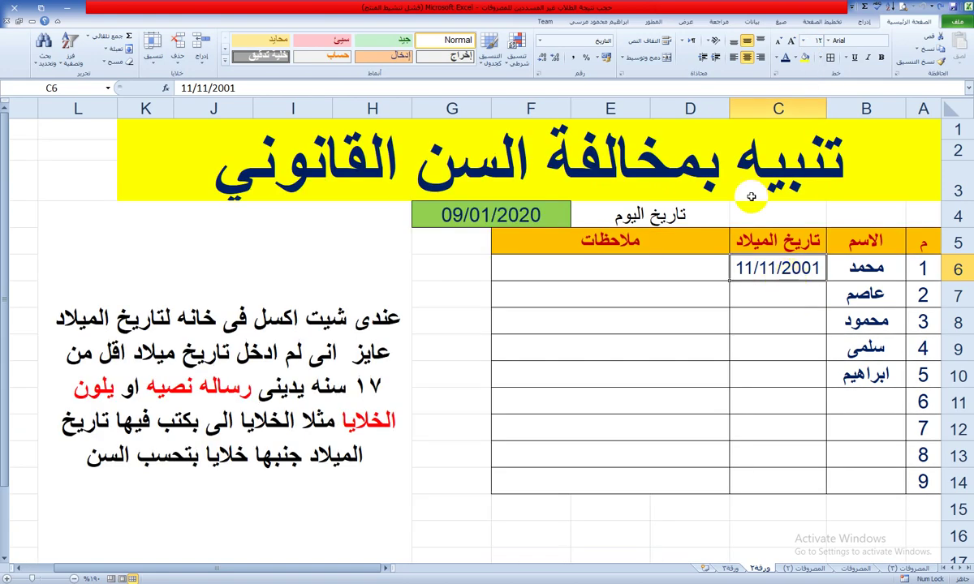
Fine-tune the width of column C so that the full date in C6 fits in the cell.
{"action": "left_click_drag", "start_coordinate": [731, 108], "coordinate": [739, 107]}
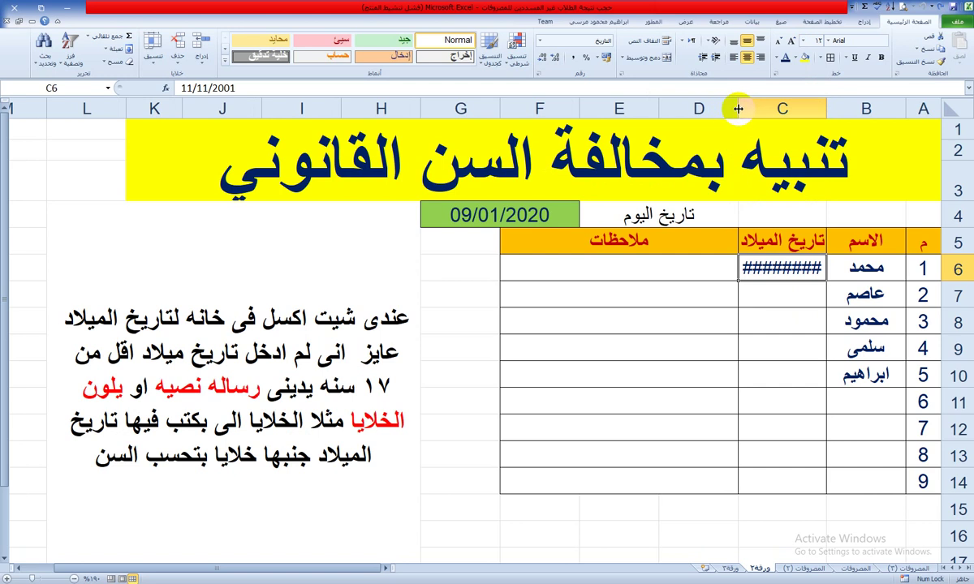
{"action": "left_click_drag", "start_coordinate": [738, 108], "coordinate": [730, 108]}
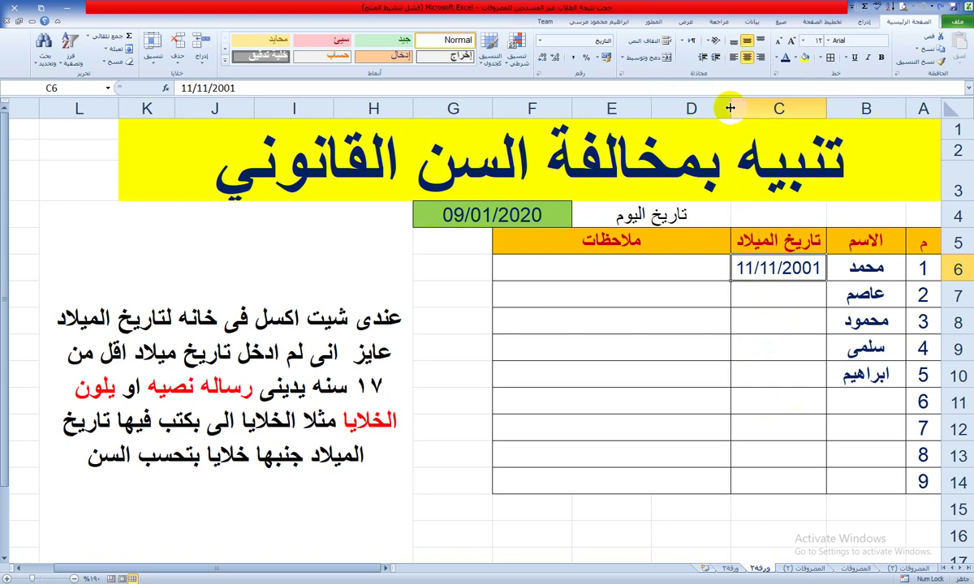
{"action": "left_click_drag", "start_coordinate": [727, 108], "coordinate": [725, 108]}
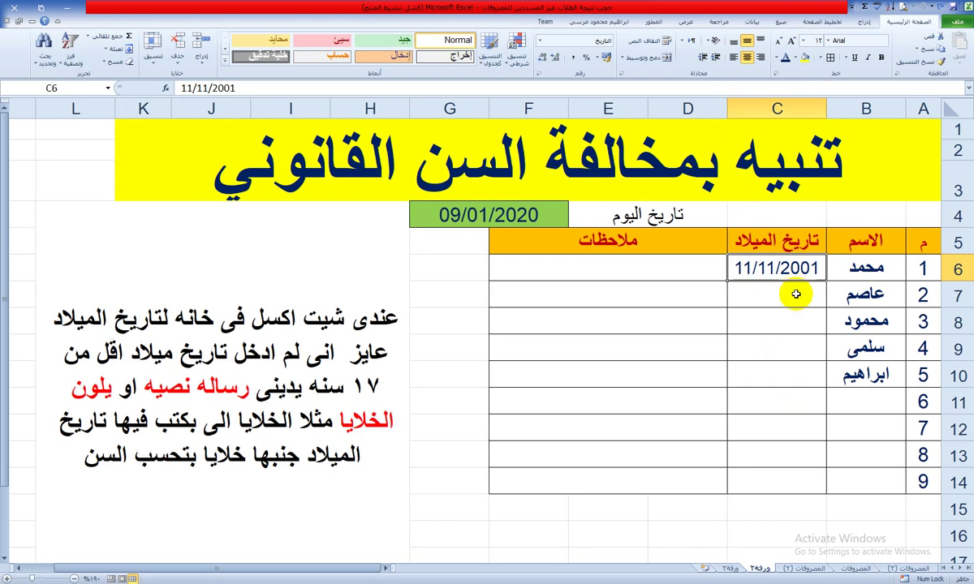
Enter the dates of birth of the second and third people in cells C7 and C8.
{"action": "left_click", "coordinate": [740, 290]}
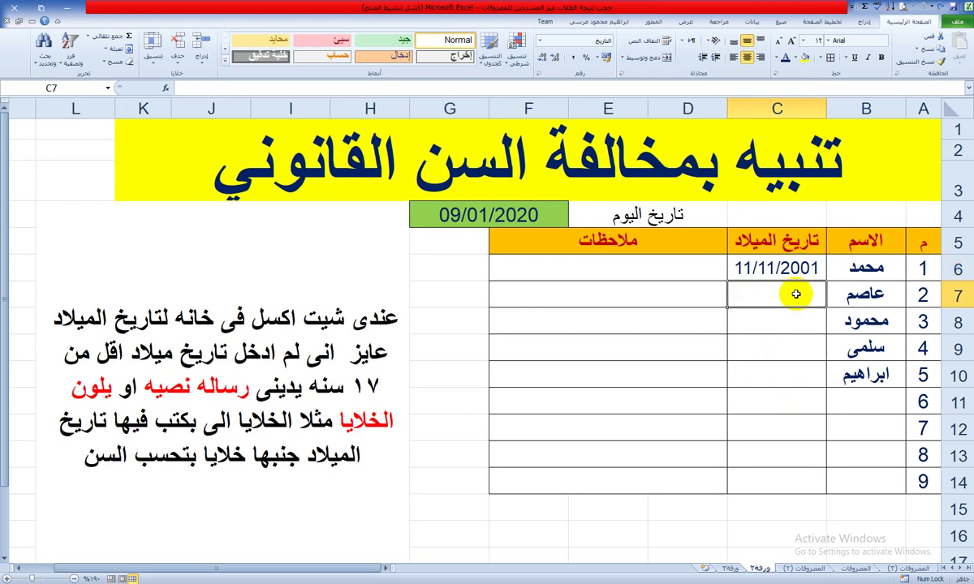
{"action": "type", "text": "5/5/"}
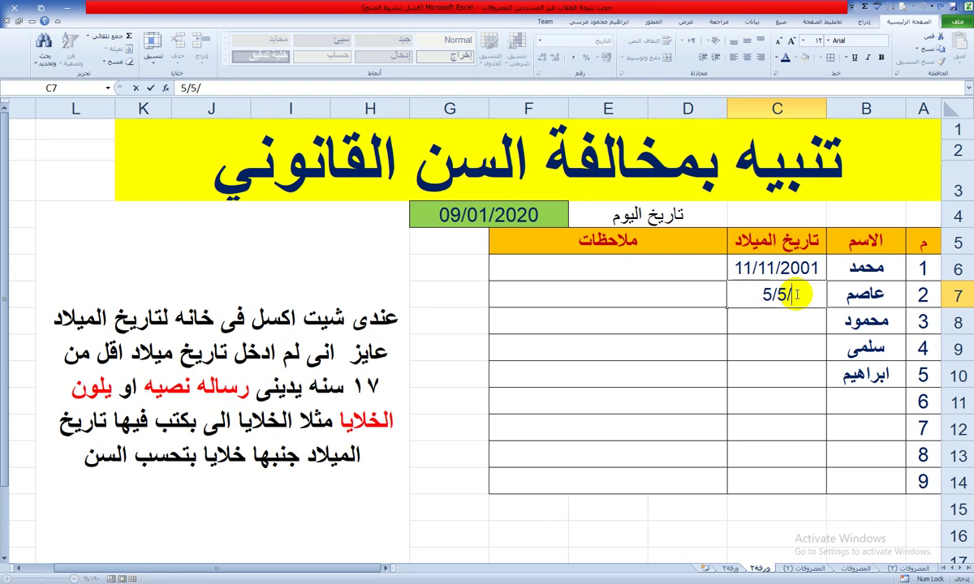
{"action": "type", "text": "2007"}
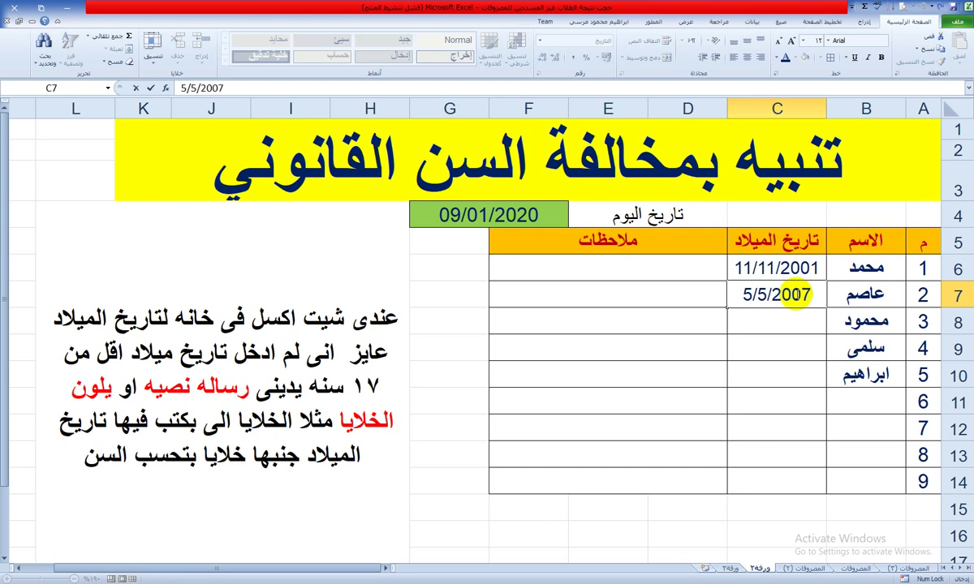
{"action": "key", "text": "Return"}
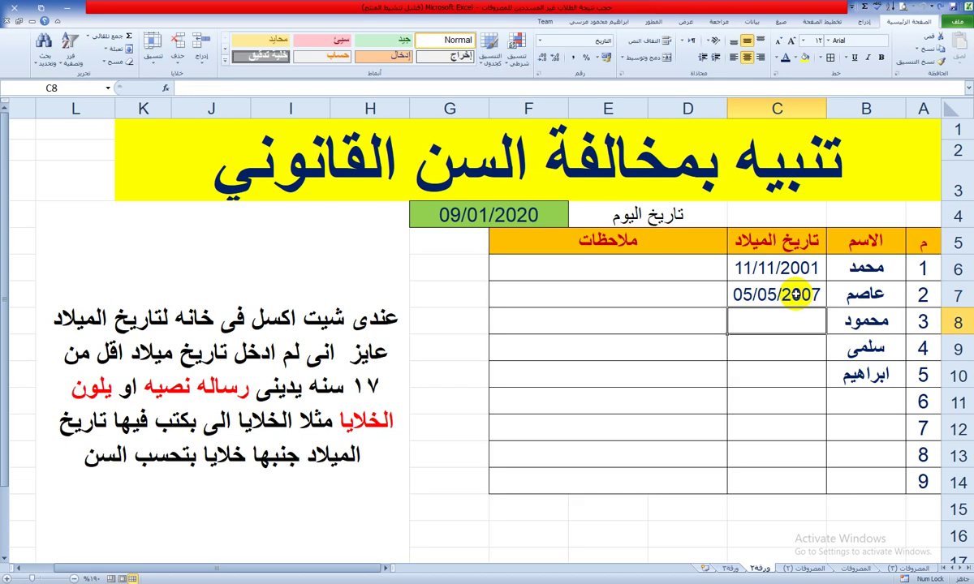
{"action": "type", "text": "18/"}
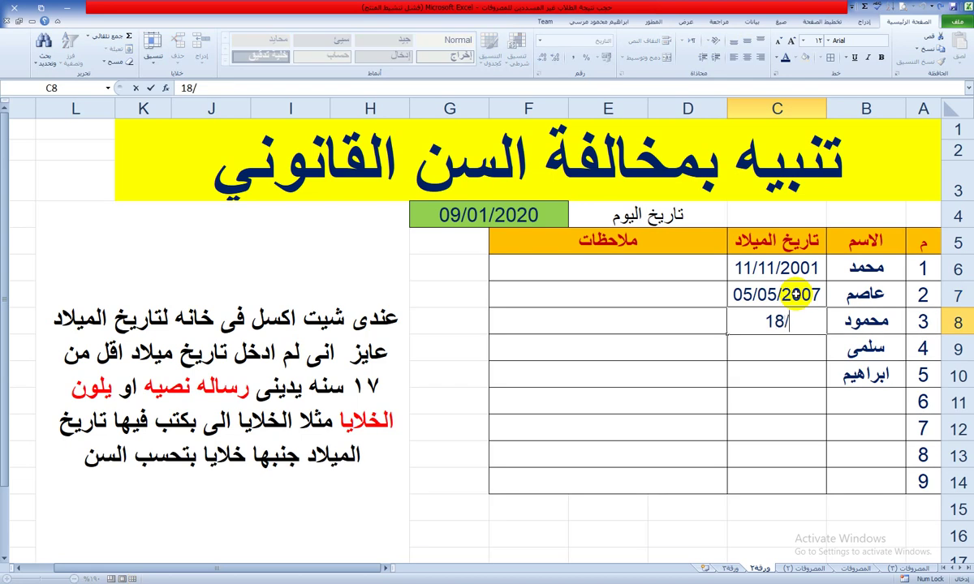
{"action": "type", "text": "12/"}
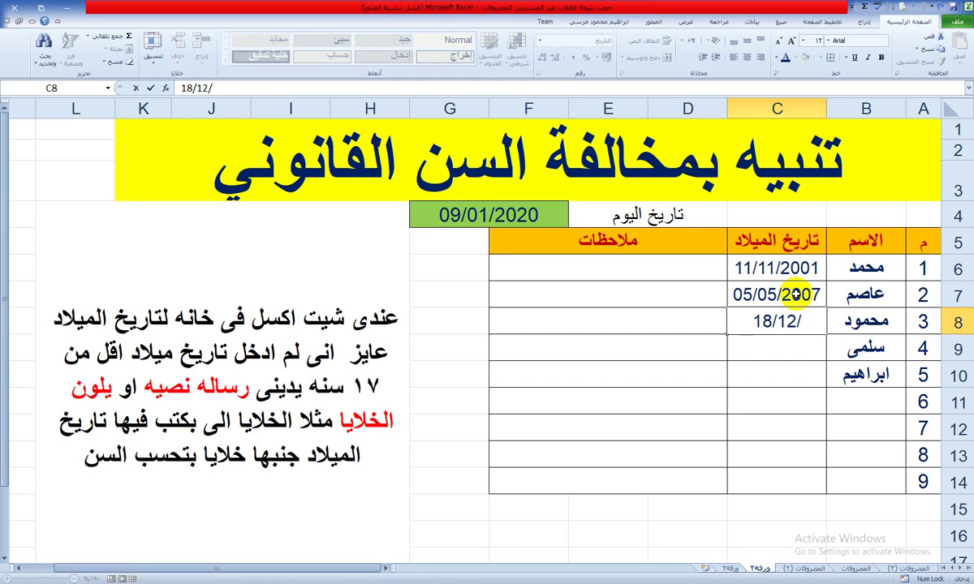
{"action": "type", "text": "20"}
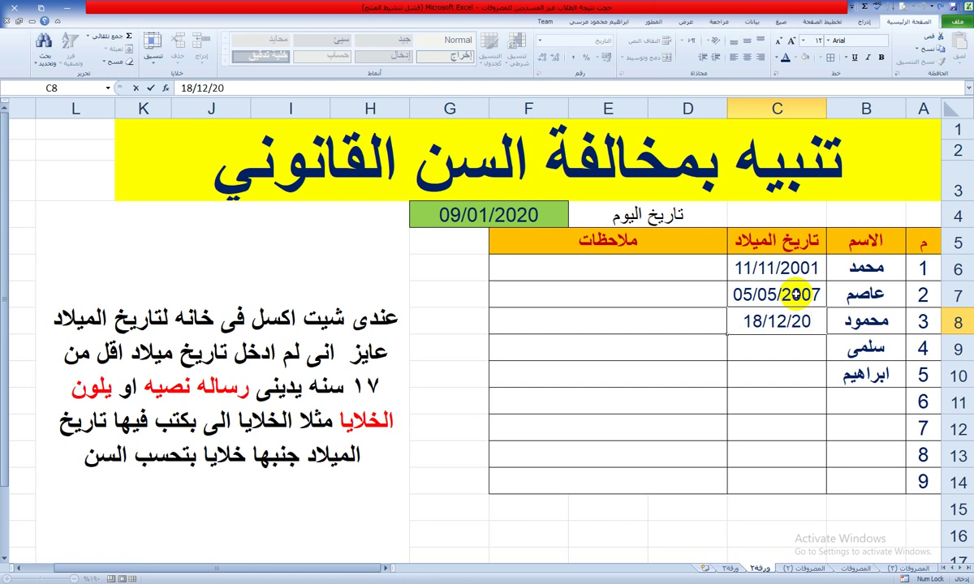
{"action": "type", "text": "15"}
{"action": "key", "text": "Return"}
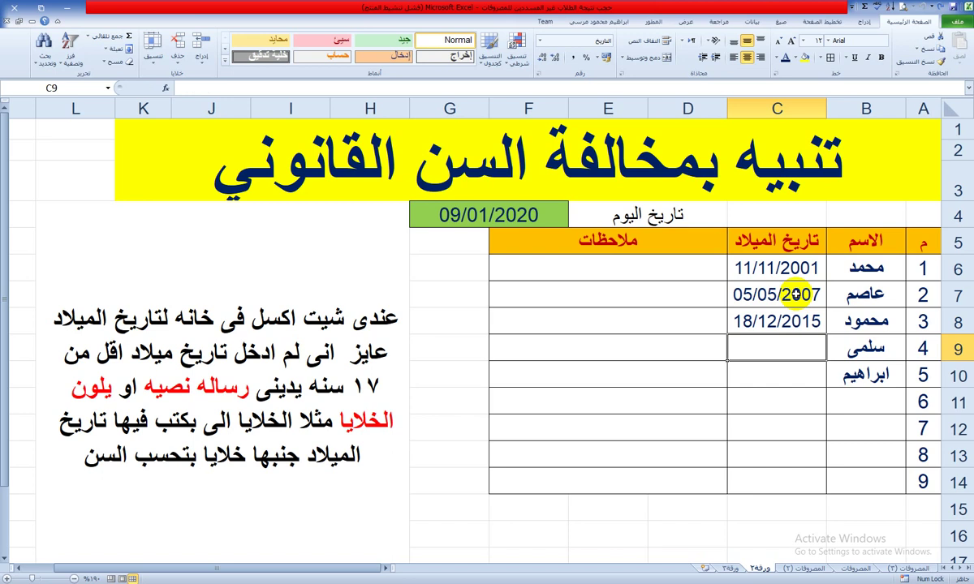
Enter the dates of birth of the fourth and fifth people in cells C9 and C10.
{"action": "type", "text": "9/9/"}
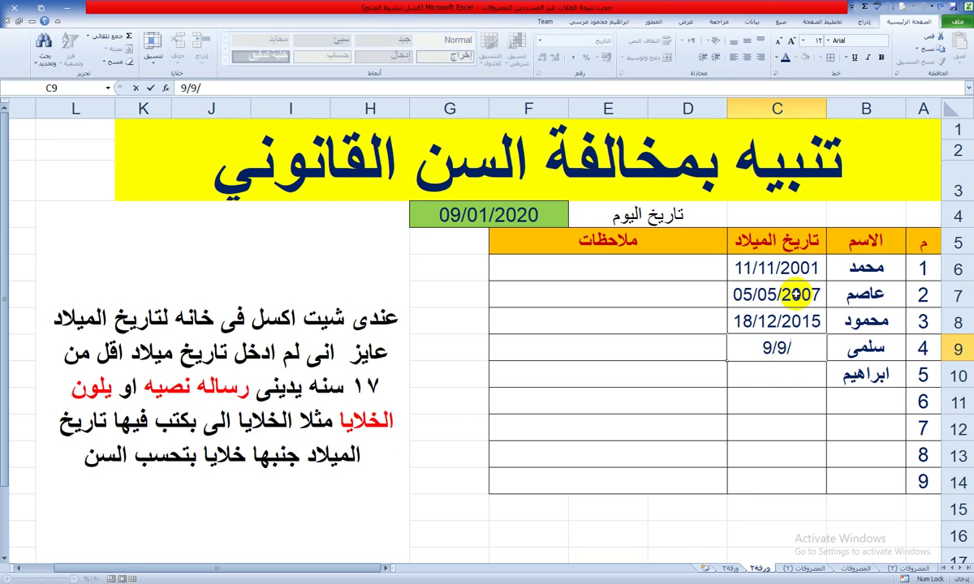
{"action": "type", "text": "20"}
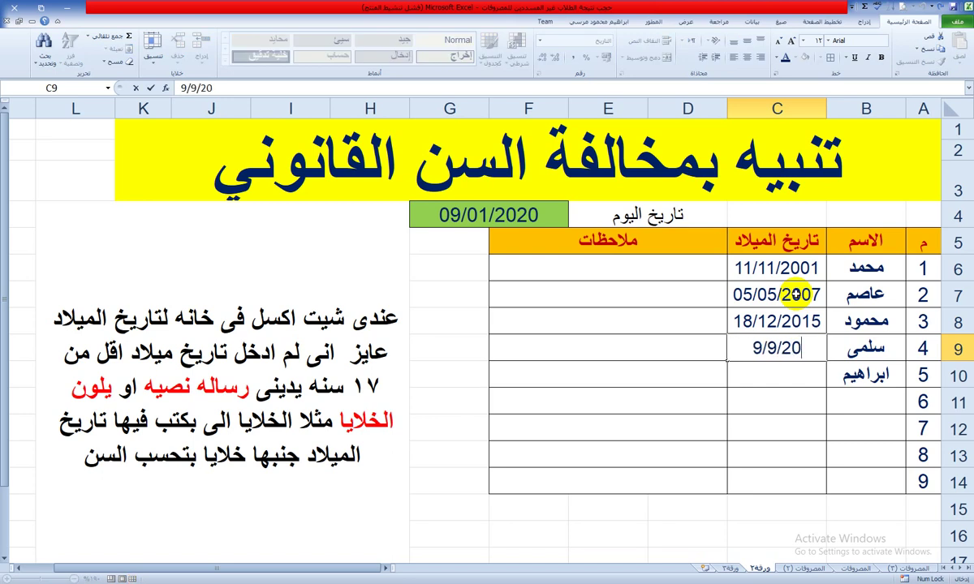
{"action": "type", "text": "01"}
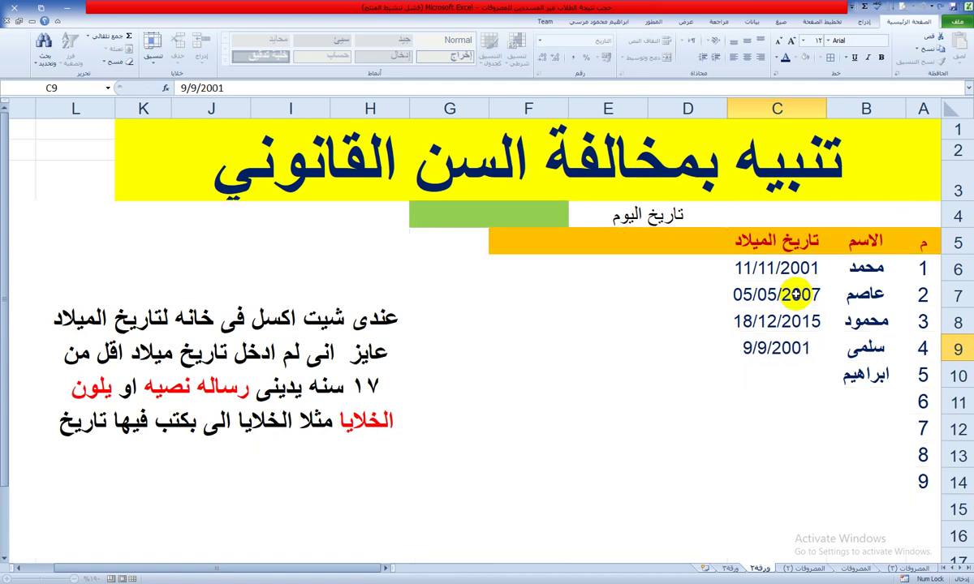
{"action": "key", "text": "Return"}
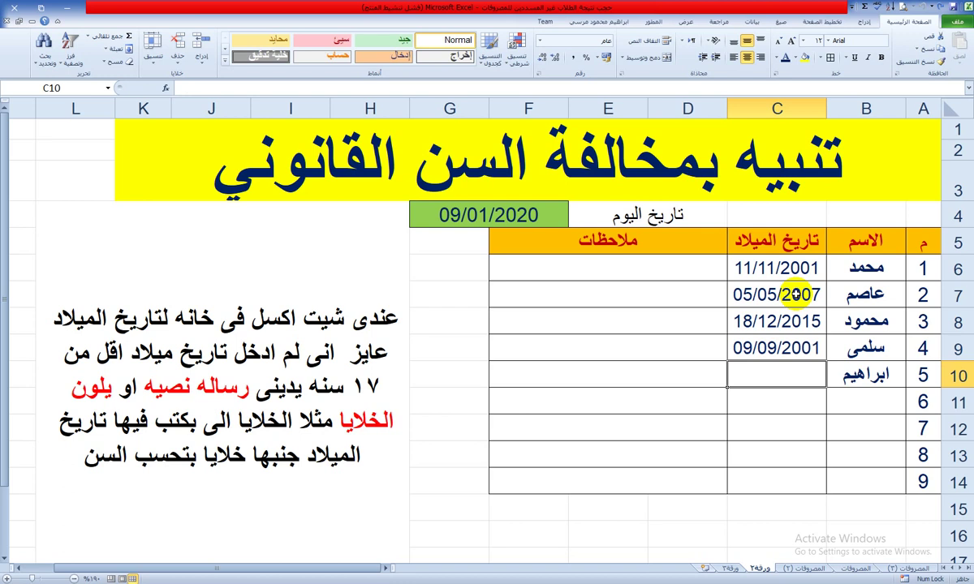
{"action": "type", "text": "8/8/"}
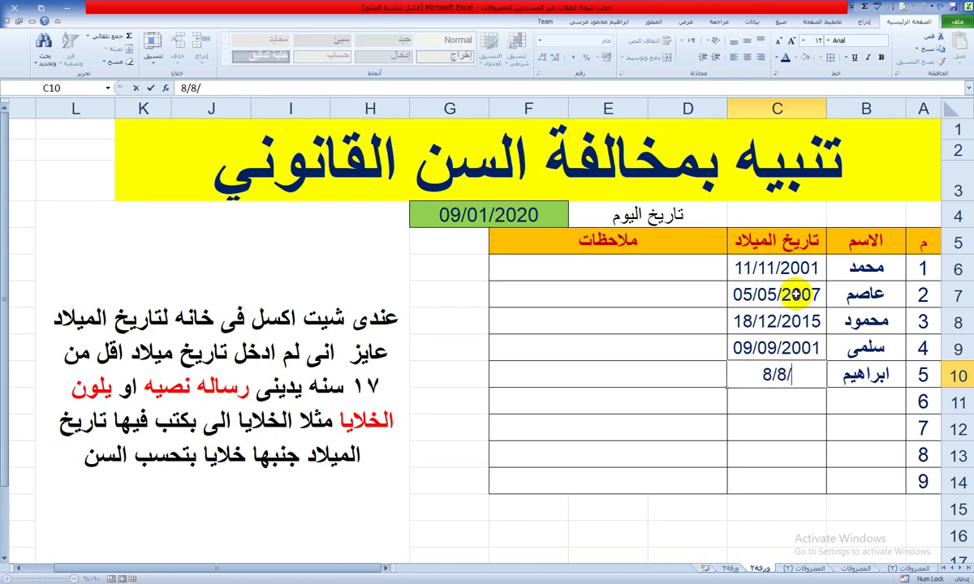
{"action": "type", "text": "2"}
{"action": "key", "text": "BackSpace"}
{"action": "type", "text": "19"}
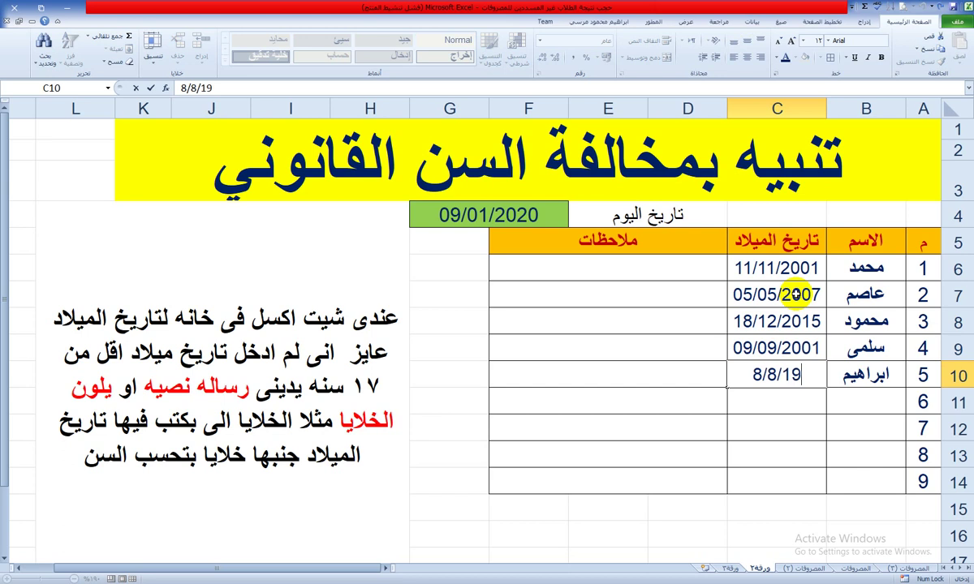
{"action": "type", "text": "98"}
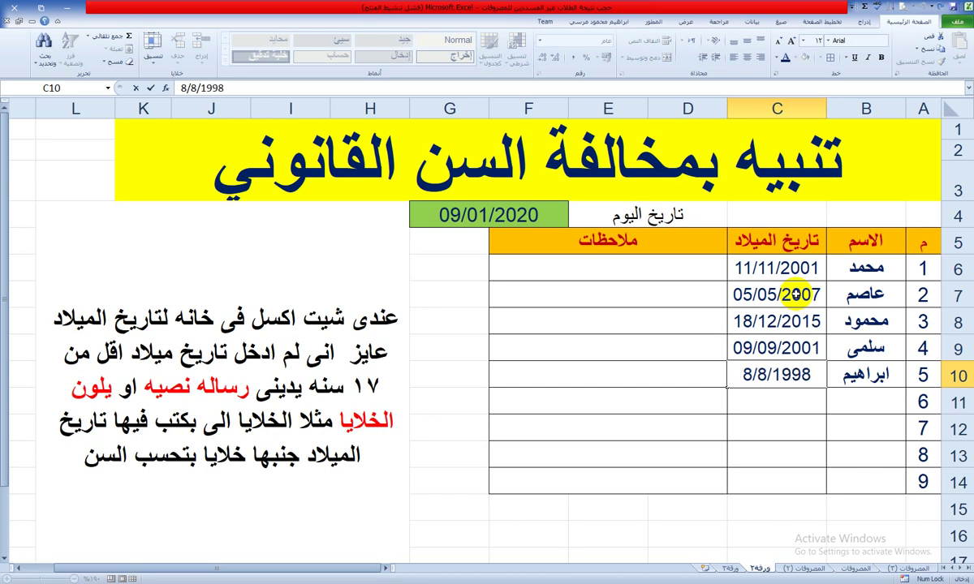
{"action": "key", "text": "Return"}
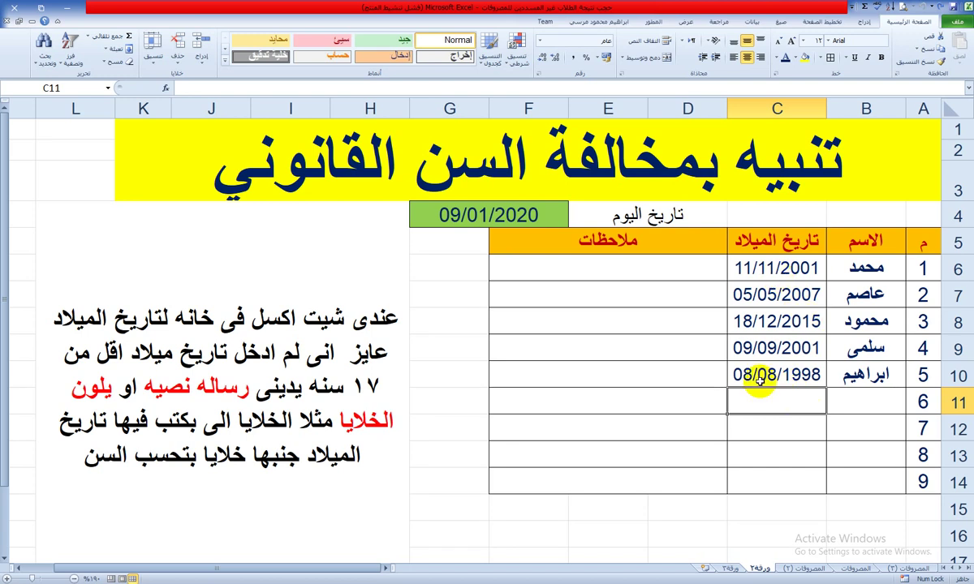
Calculate the number of days in 17 years in cell G6 with the formula =17*365.
{"action": "left_click", "coordinate": [659, 272]}
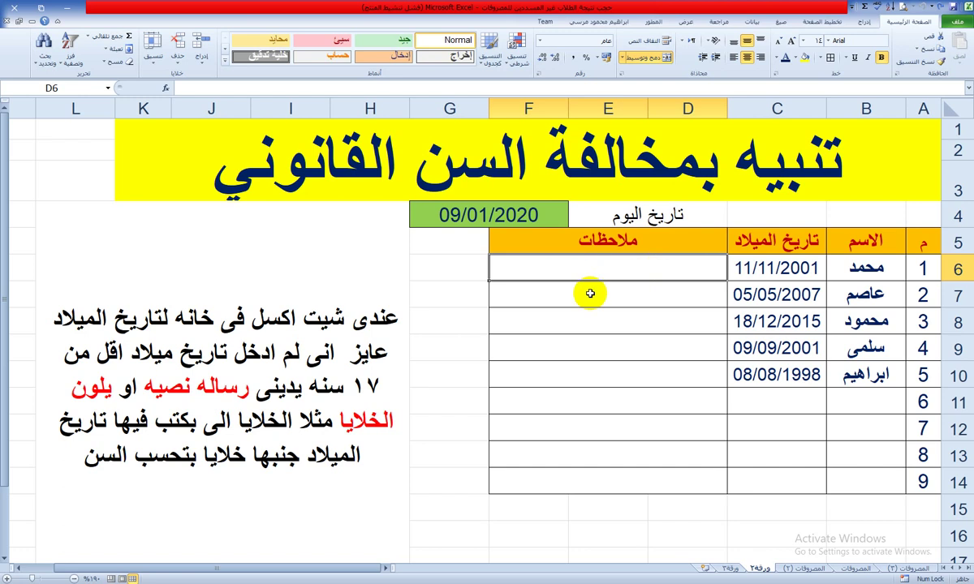
{"action": "left_click", "coordinate": [433, 266]}
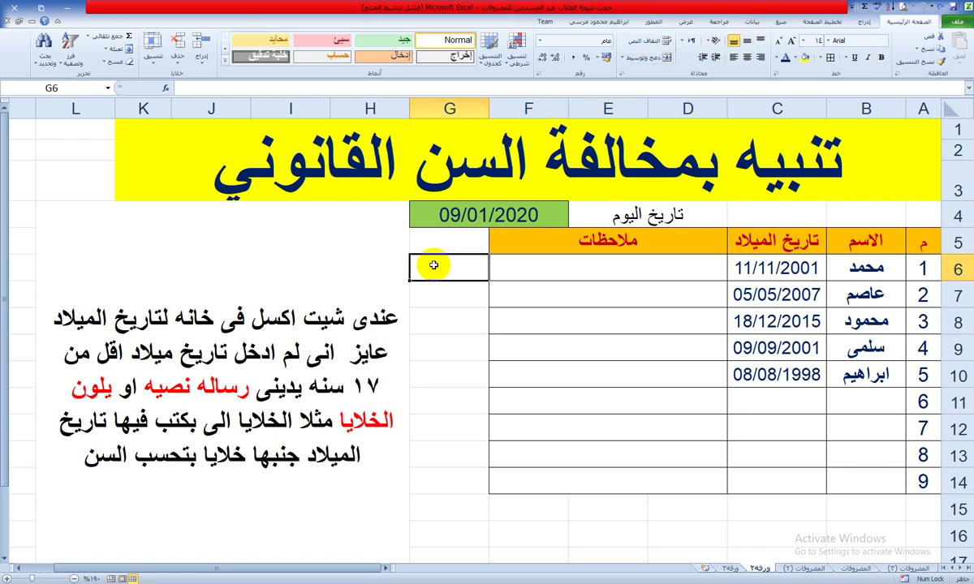
{"action": "type", "text": "="}
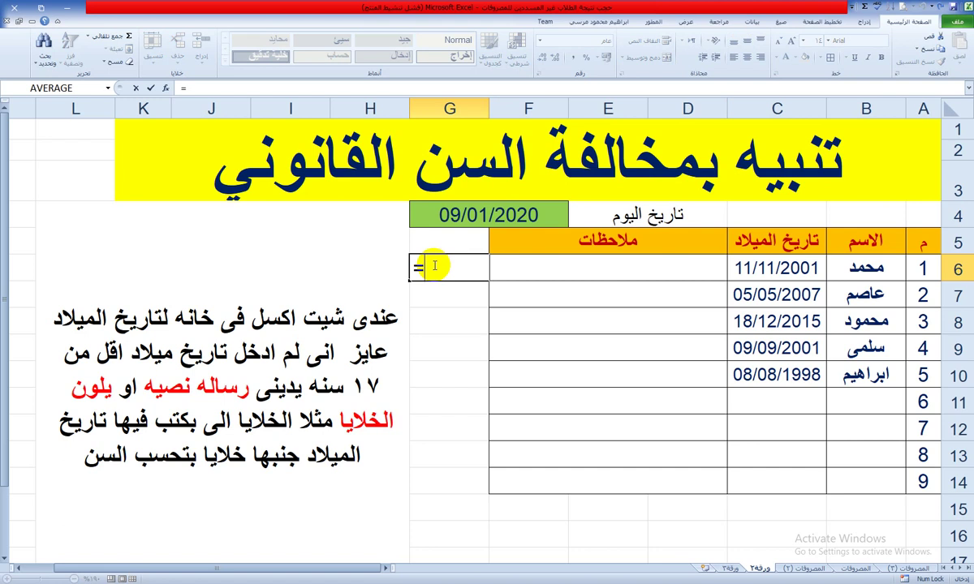
{"action": "type", "text": "17*365"}
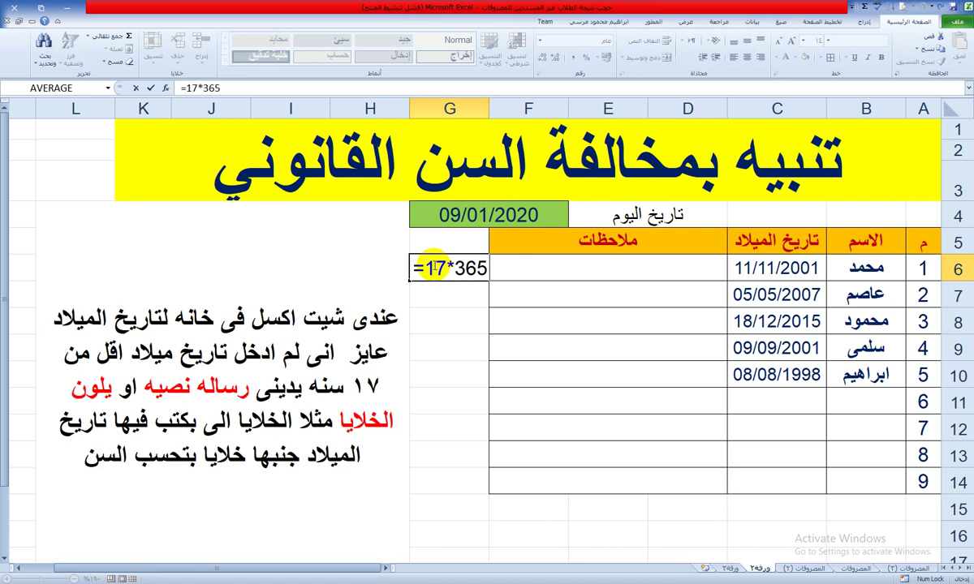
{"action": "key", "text": "Return"}
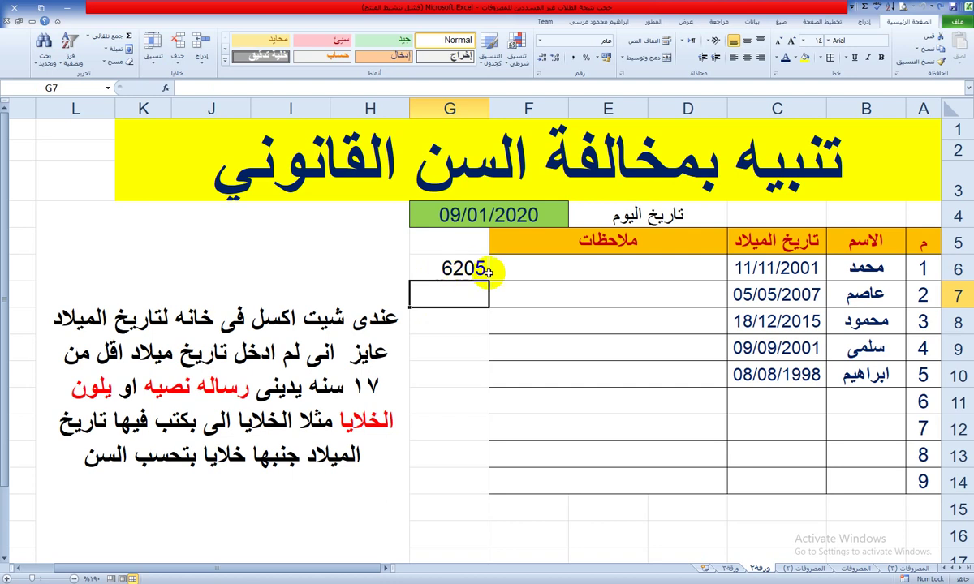
{"action": "left_click", "coordinate": [447, 268]}
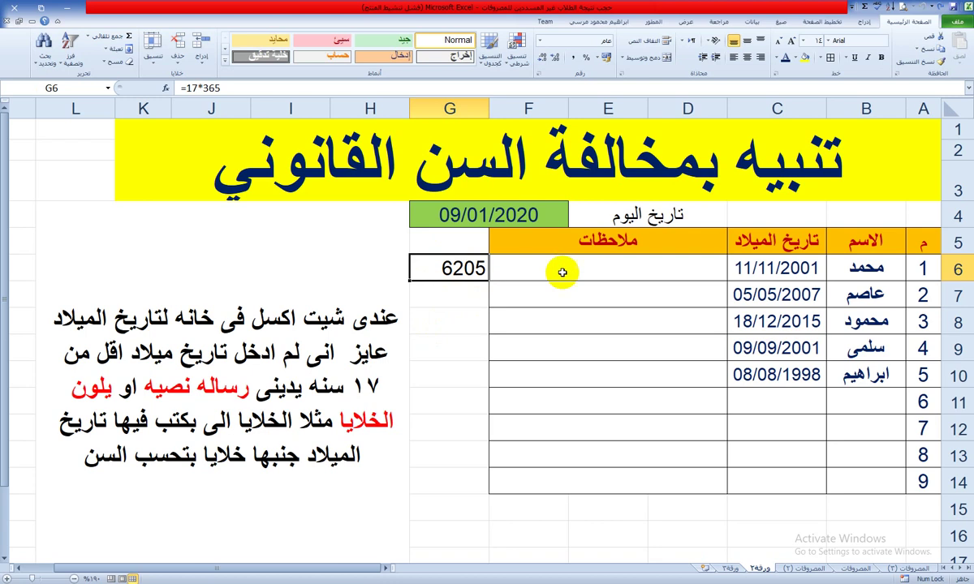
Begin an IF formula in the first ملاحظات cell, D6, with a test that adds 6205 to the birth date in C6.
{"action": "left_click", "coordinate": [750, 268]}
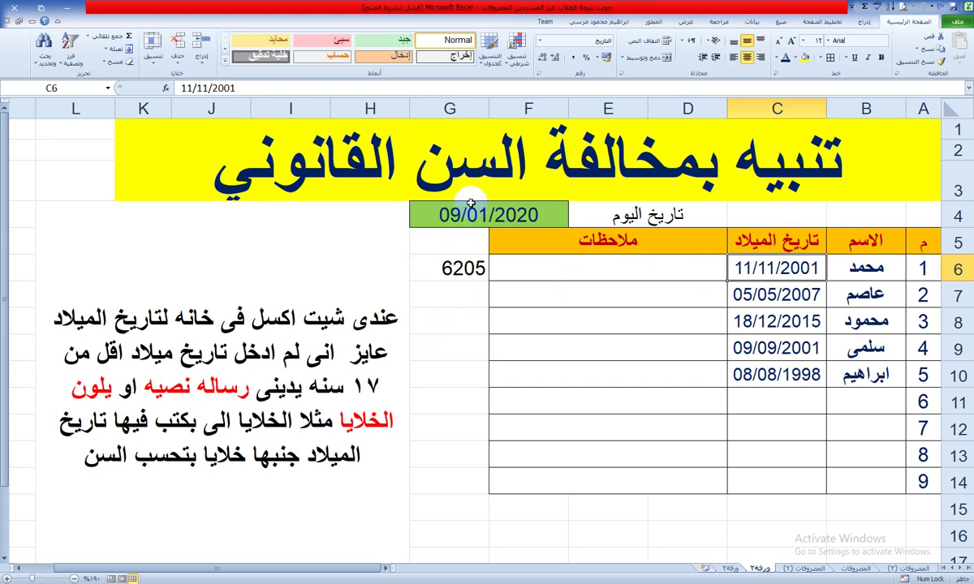
{"action": "left_click", "coordinate": [601, 273]}
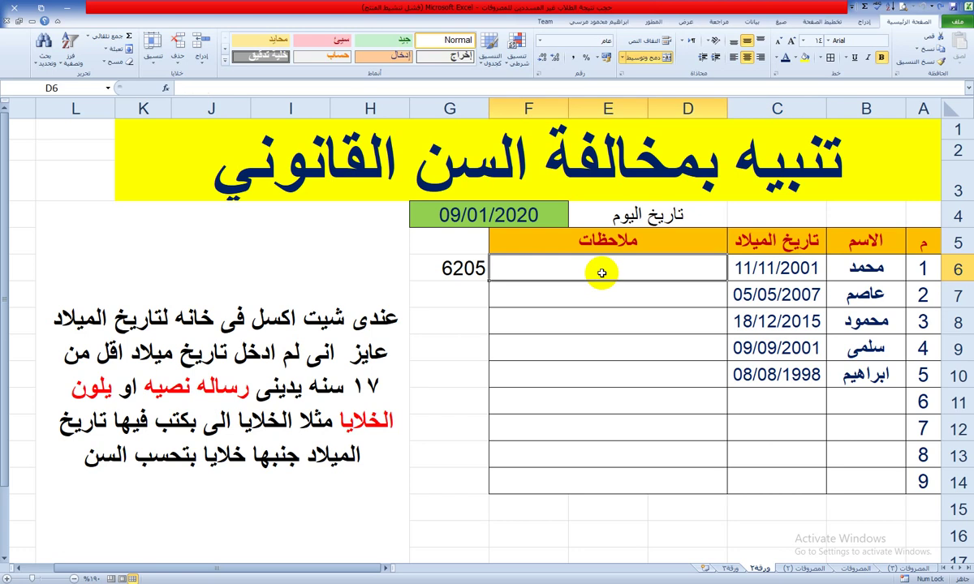
{"action": "left_click_drag", "start_coordinate": [601, 273], "coordinate": [608, 455]}
{"action": "left_click", "coordinate": [627, 278]}
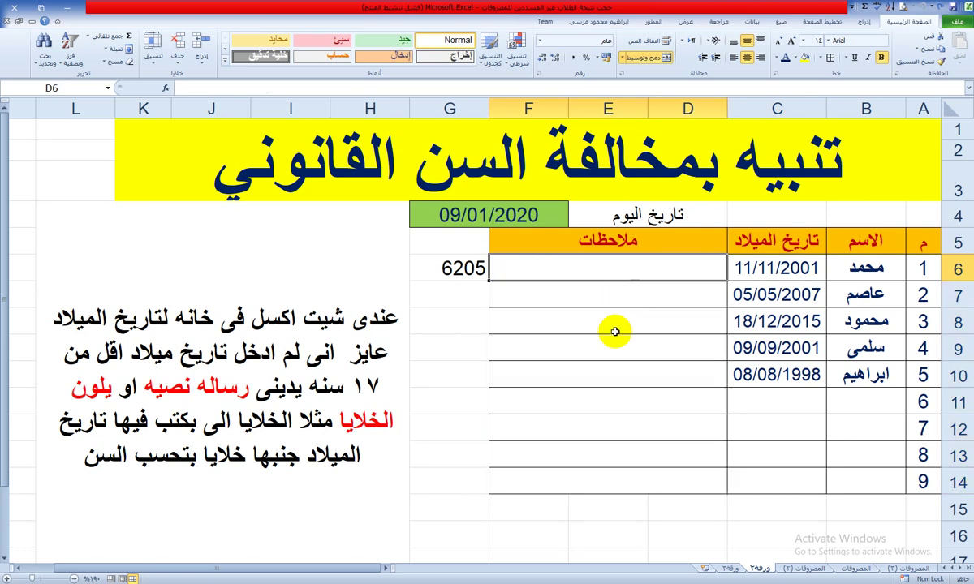
{"action": "type", "text": "="}
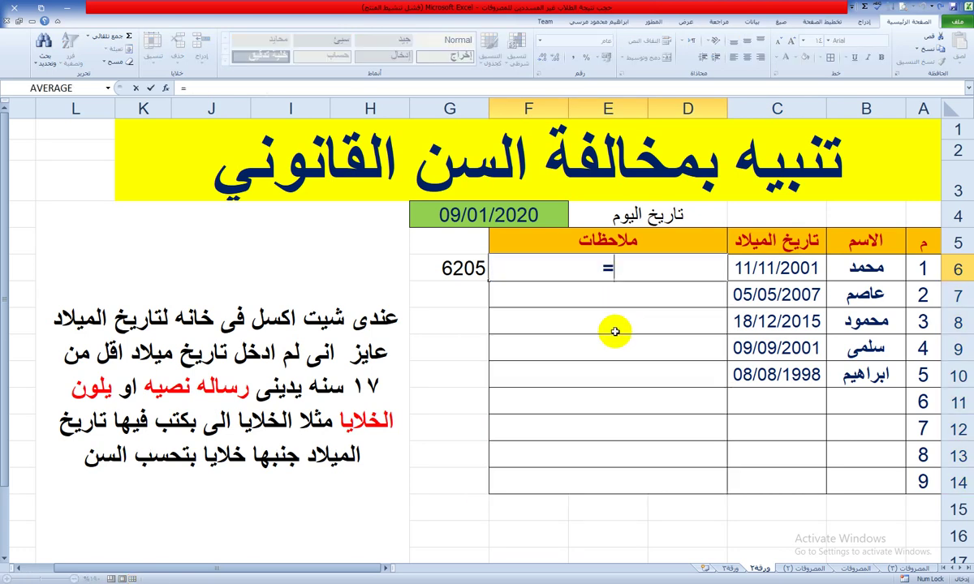
{"action": "type", "text": "i"}
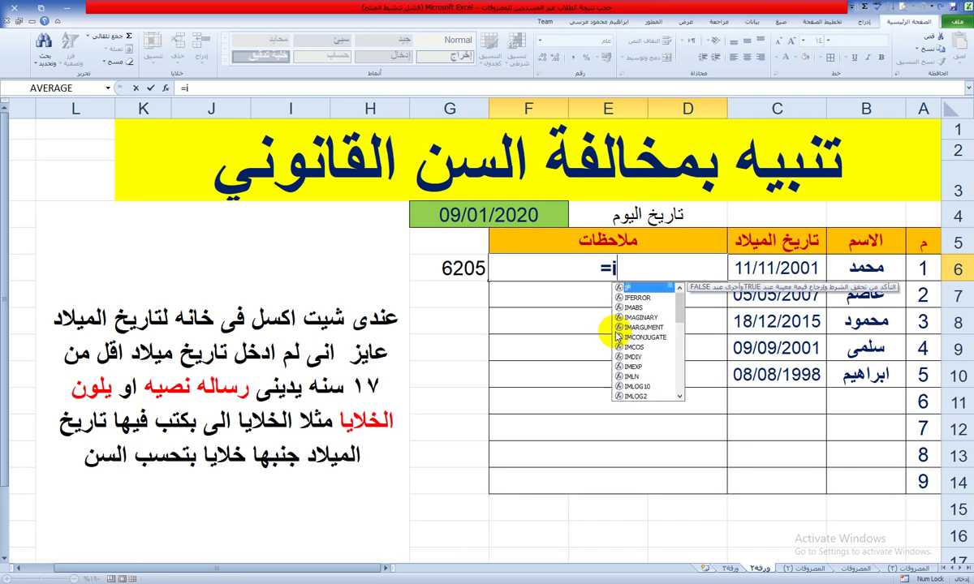
{"action": "type", "text": "f"}
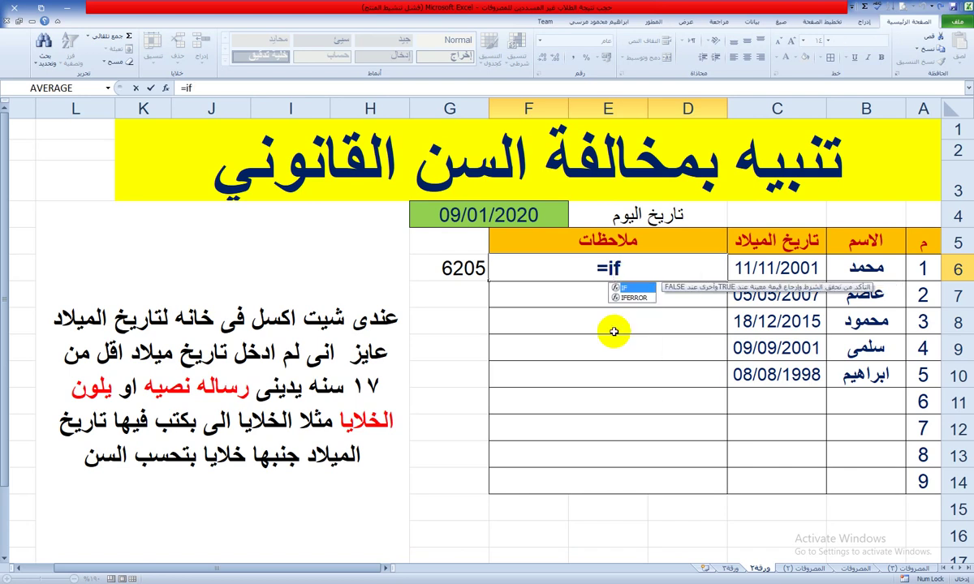
{"action": "key", "text": "Tab"}
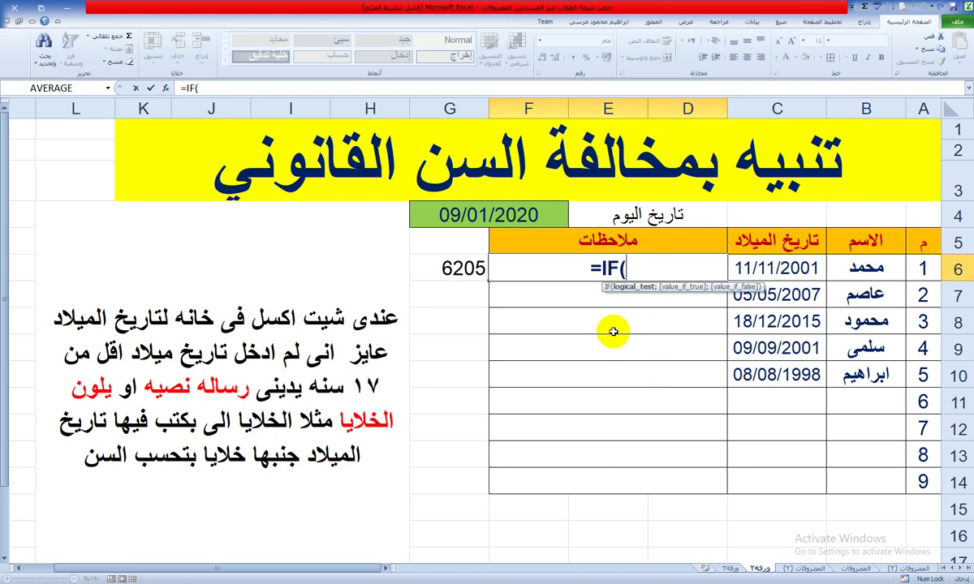
{"action": "left_click", "coordinate": [799, 270]}
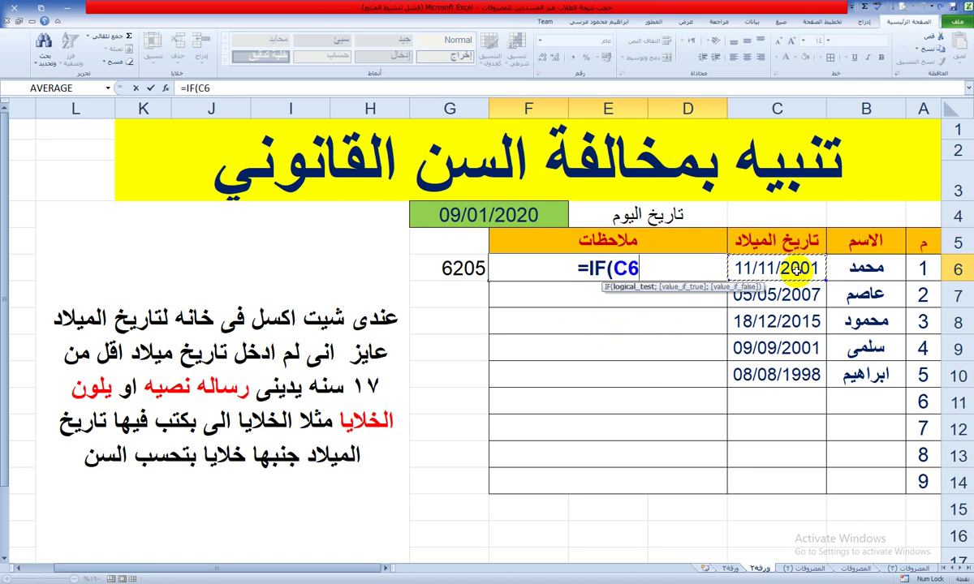
{"action": "type", "text": "+"}
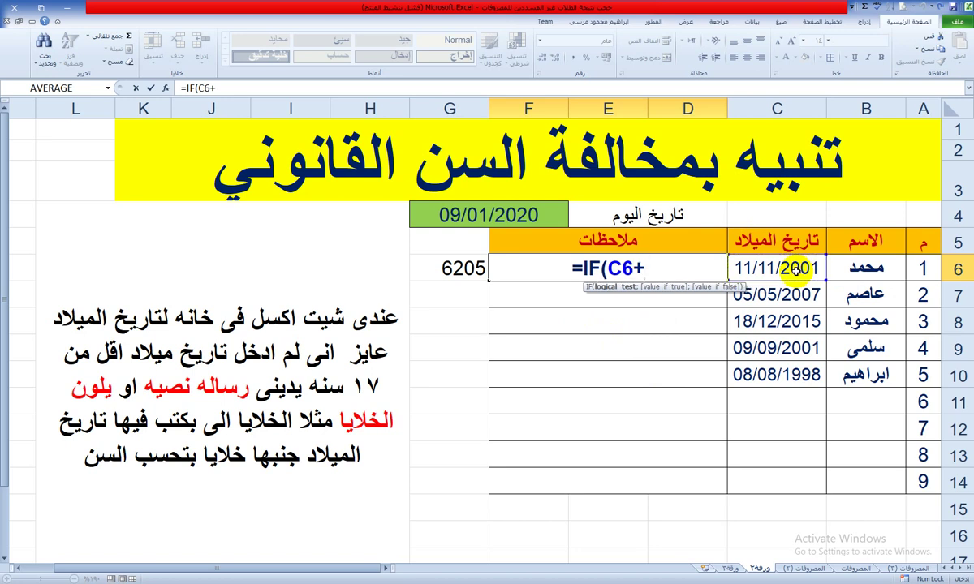
{"action": "type", "text": "6205"}
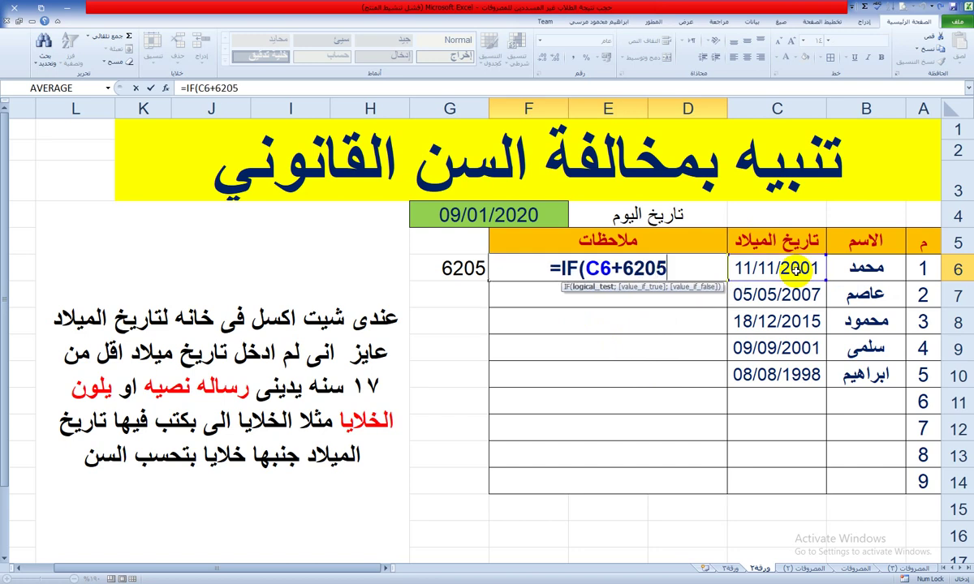
Complete the IF test in D6 as less than today's date, using the absolute reference $F$4.
{"action": "type", "text": ">"}
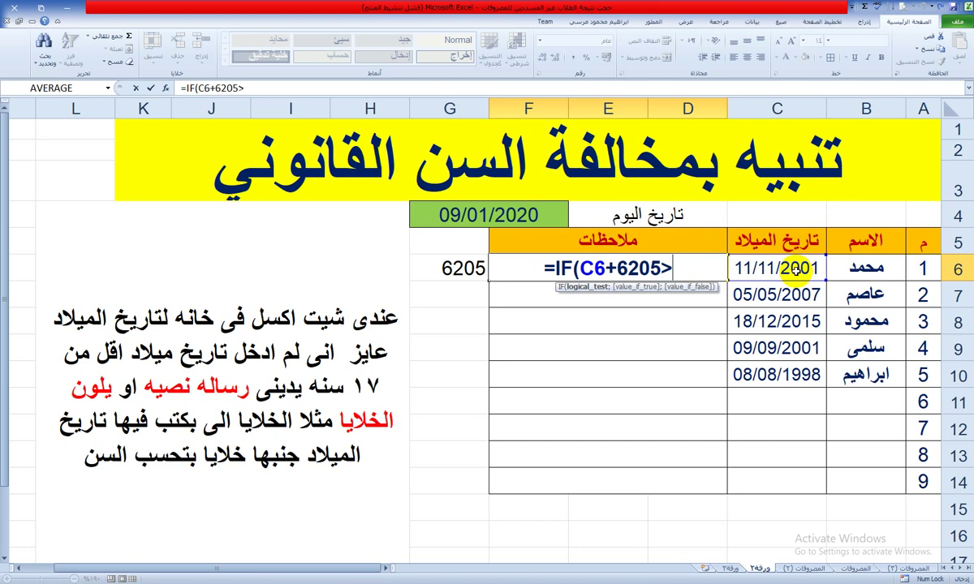
{"action": "key", "text": "BackSpace"}
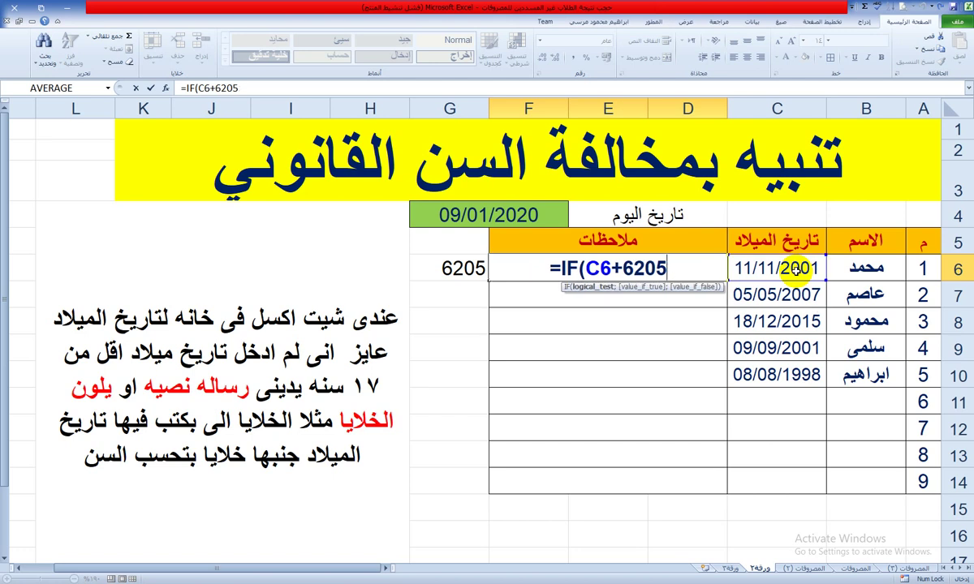
{"action": "type", "text": "<"}
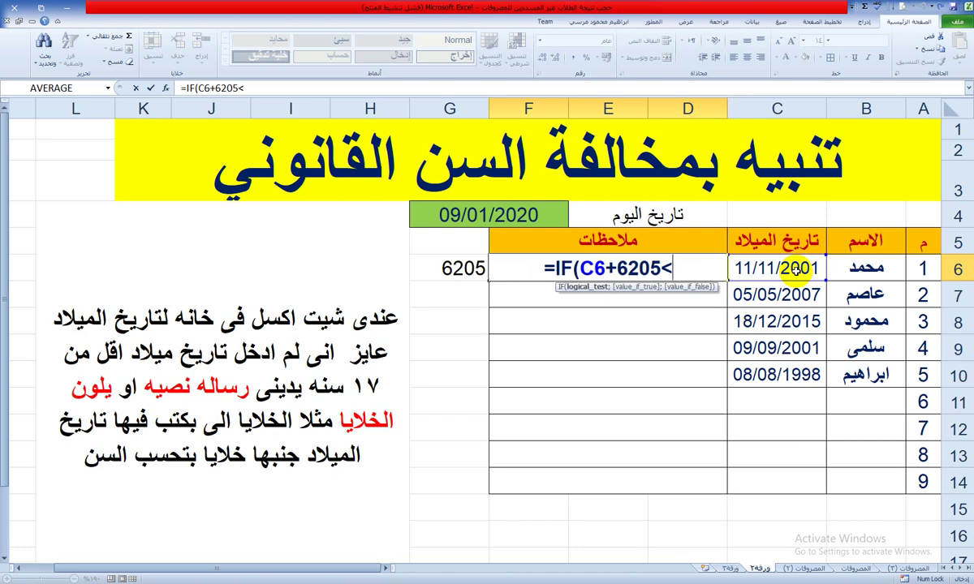
{"action": "left_click", "coordinate": [530, 215]}
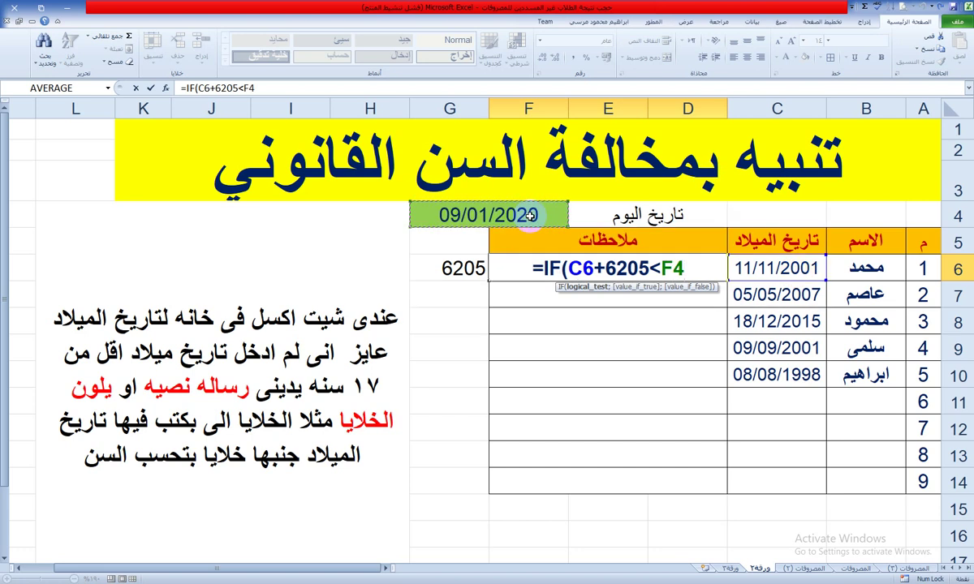
{"action": "key", "text": "F4"}
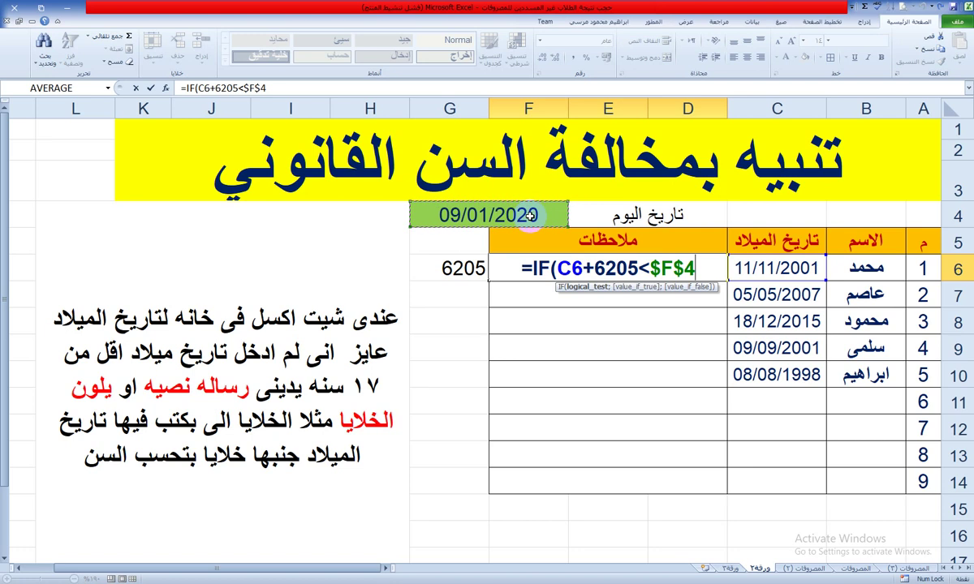
Add empty text ("") as both the true and false results of the IF formula in D6 and close its parenthesis.
{"action": "type", "text": ";"}
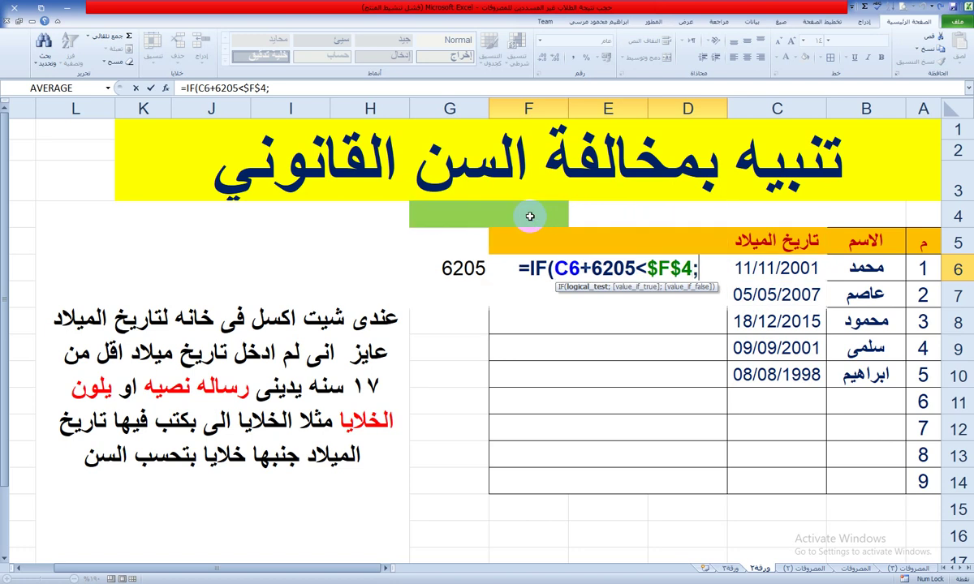
{"action": "type", "text": "\"\""}
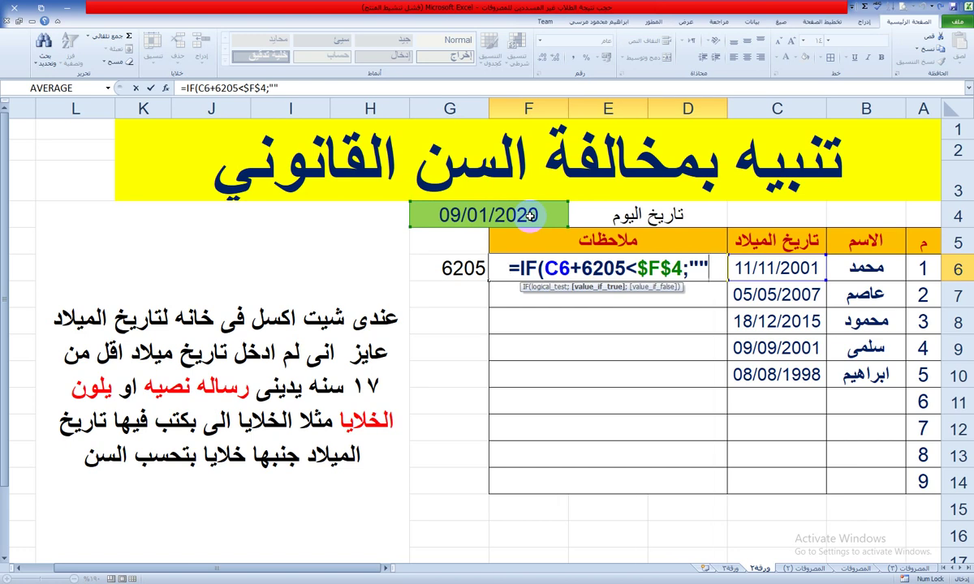
{"action": "type", "text": ";"}
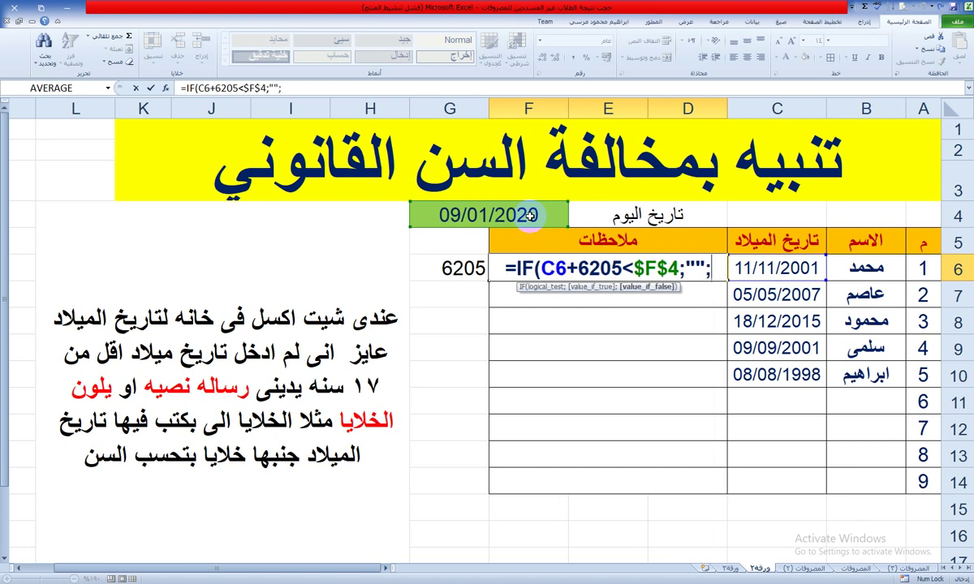
{"action": "type", "text": "\"\""}
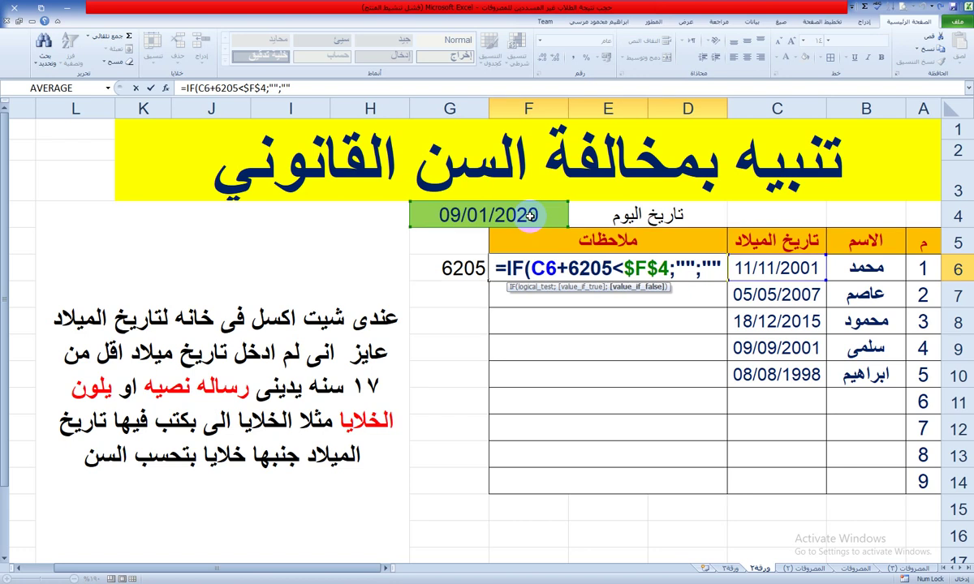
{"action": "type", "text": ")"}
{"action": "left_click", "coordinate": [529, 215]}
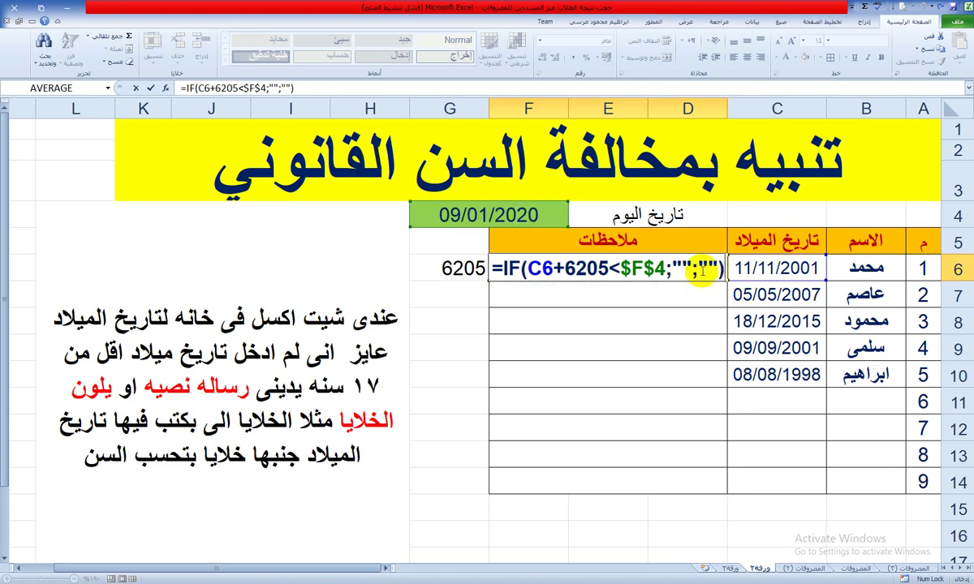
Set the false result of the D6 formula to the message "انتبه السن اقل من ١٧ سنة" and commit the formula.
{"action": "left_click", "coordinate": [708, 271]}
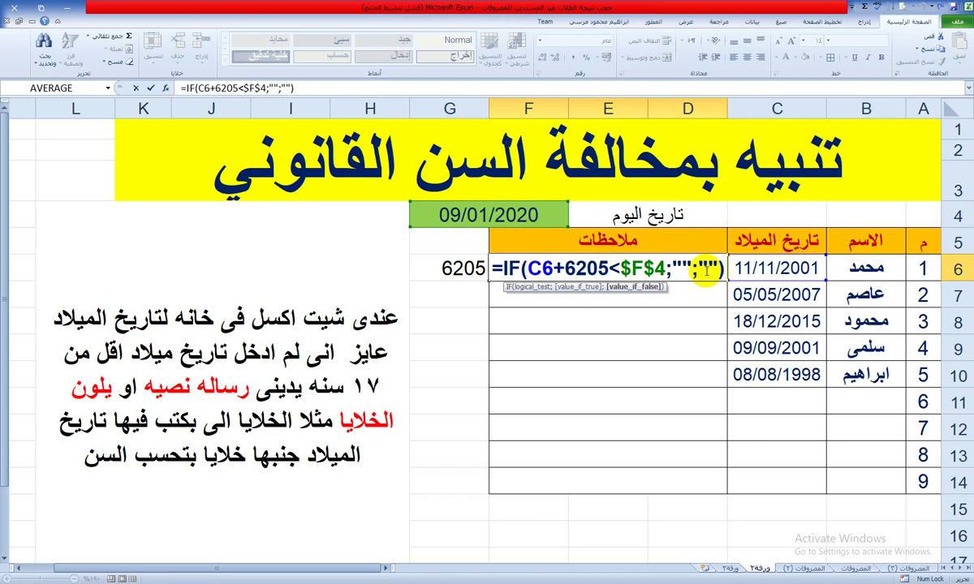
{"action": "type", "text": "انتبه ا"}
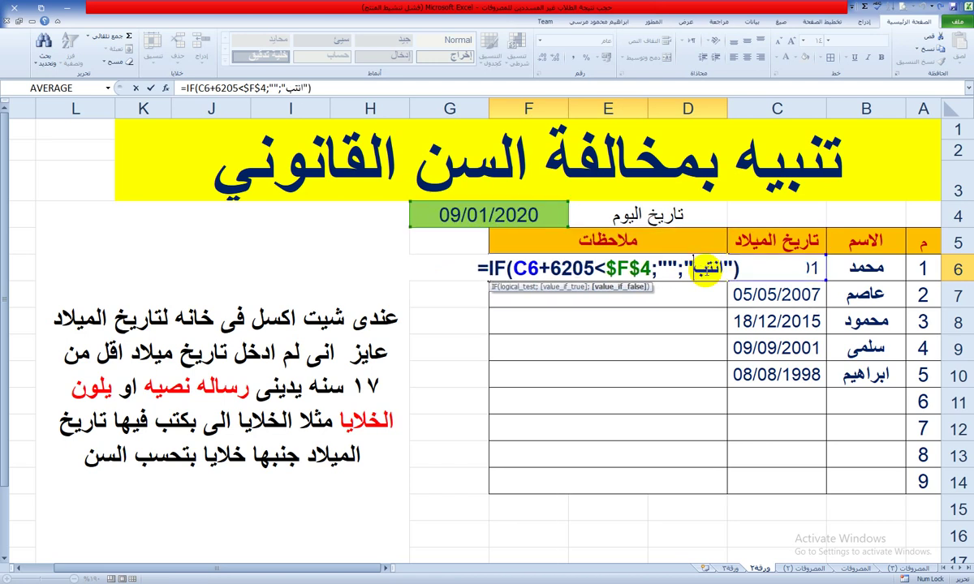
{"action": "type", "text": "لسن اقل"}
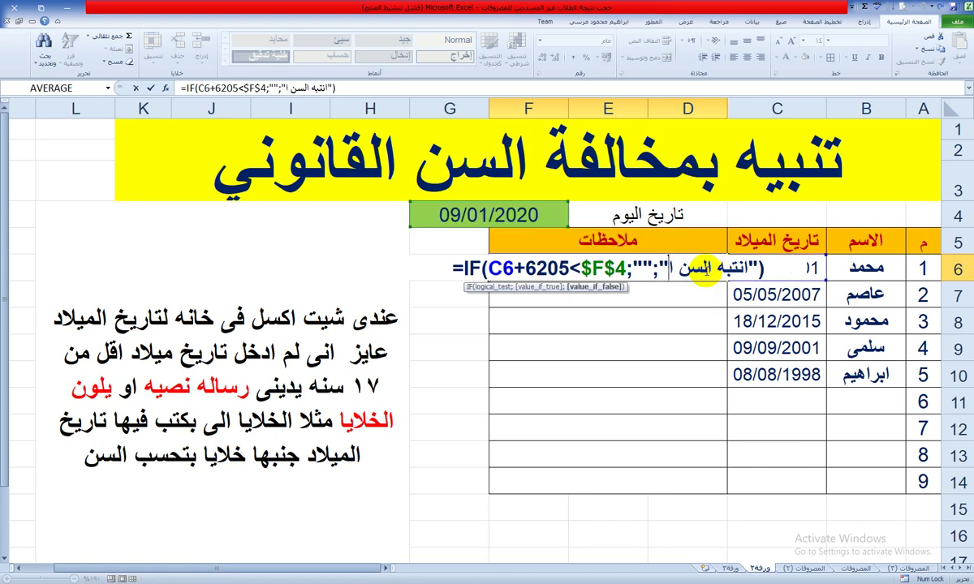
{"action": "type", "text": " من ١"}
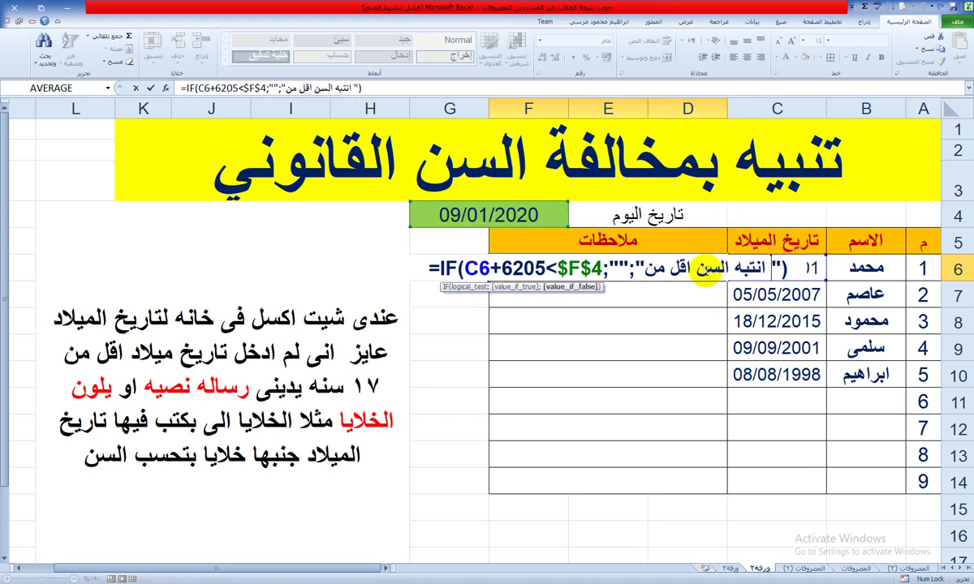
{"action": "type", "text": "٧ سنة"}
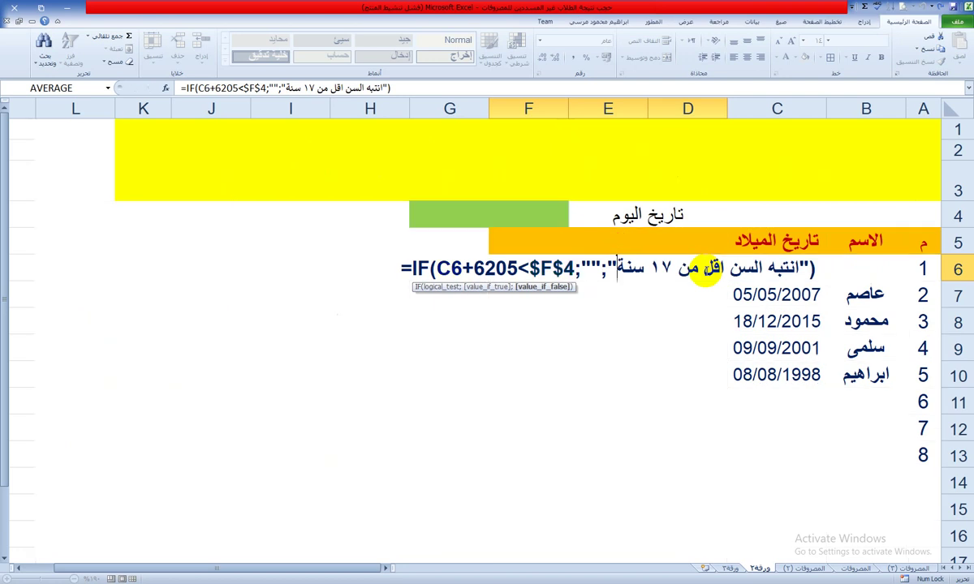
{"action": "key", "text": "Return"}
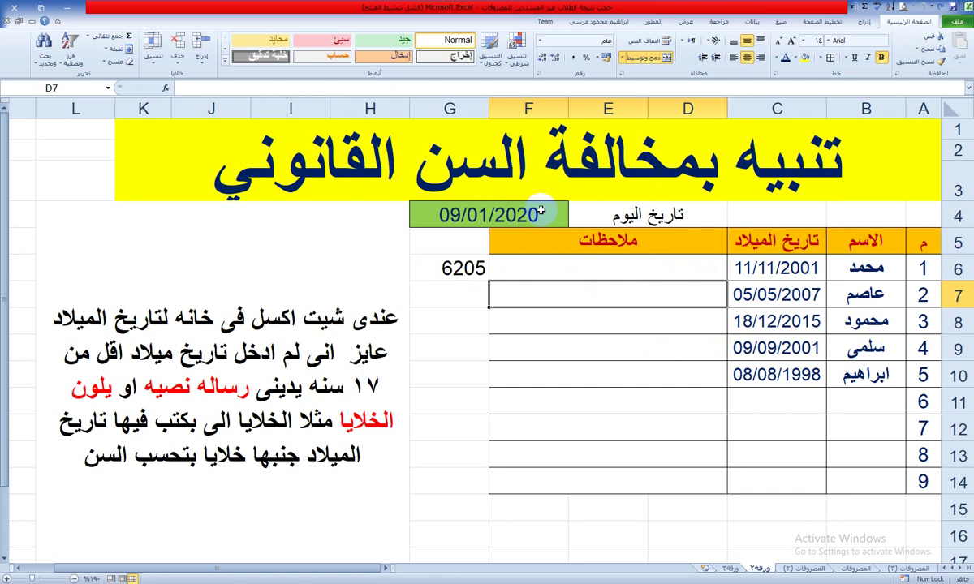
Fill the D6 formula down the ملاحظات column to row 14 and check the notes against the birth dates.
{"action": "left_click", "coordinate": [535, 273]}
{"action": "left_click_drag", "start_coordinate": [490, 280], "coordinate": [571, 429]}
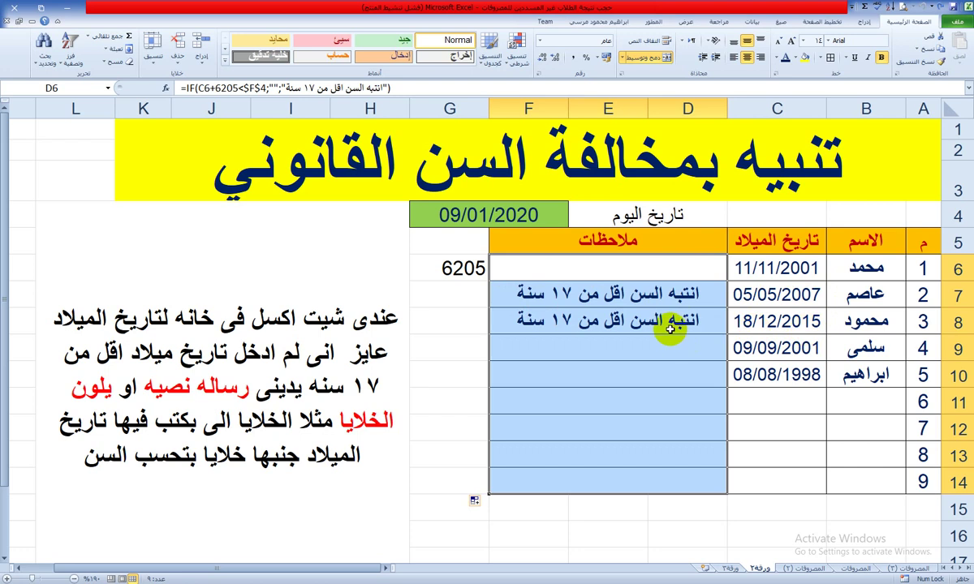
{"action": "left_click", "coordinate": [611, 322]}
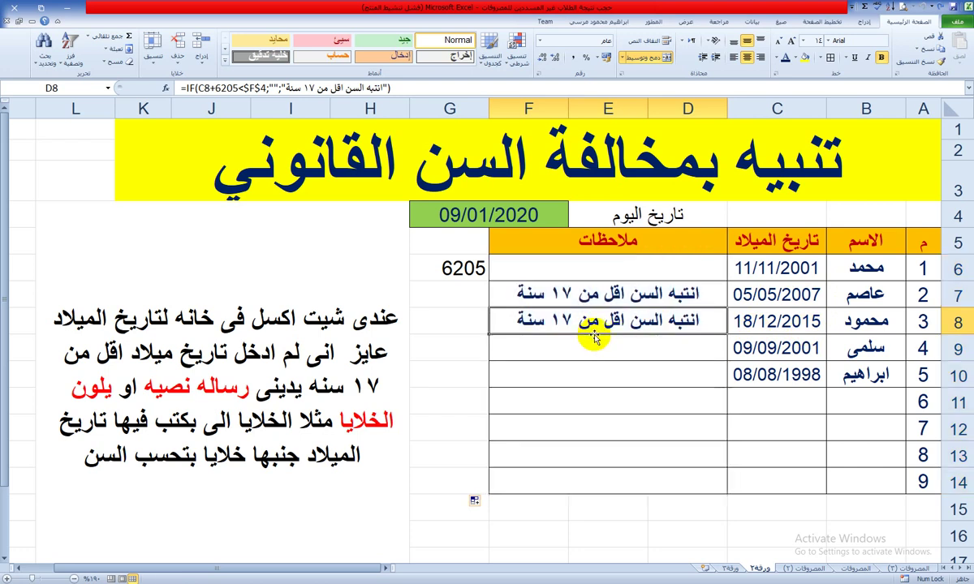
{"action": "left_click", "coordinate": [730, 345]}
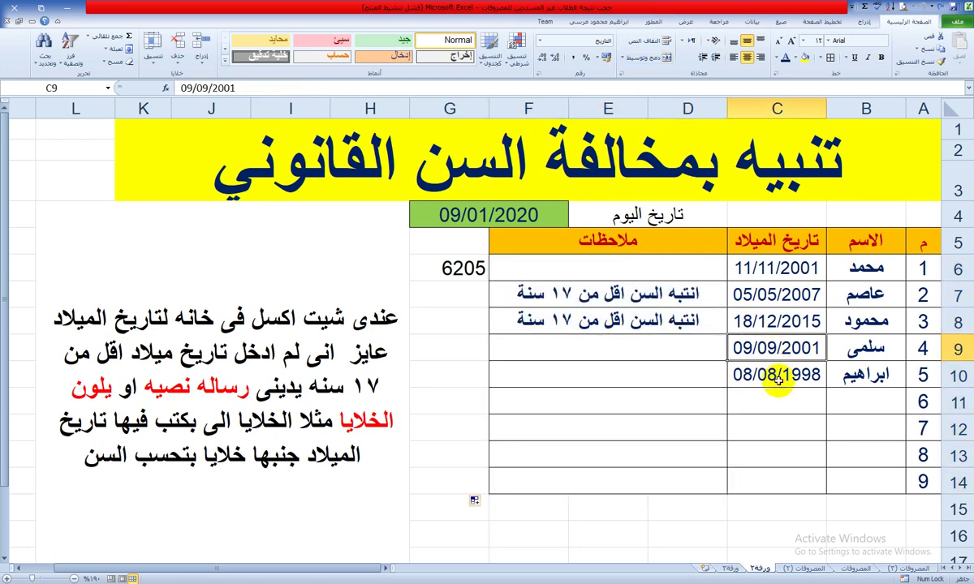
{"action": "left_click", "coordinate": [777, 377]}
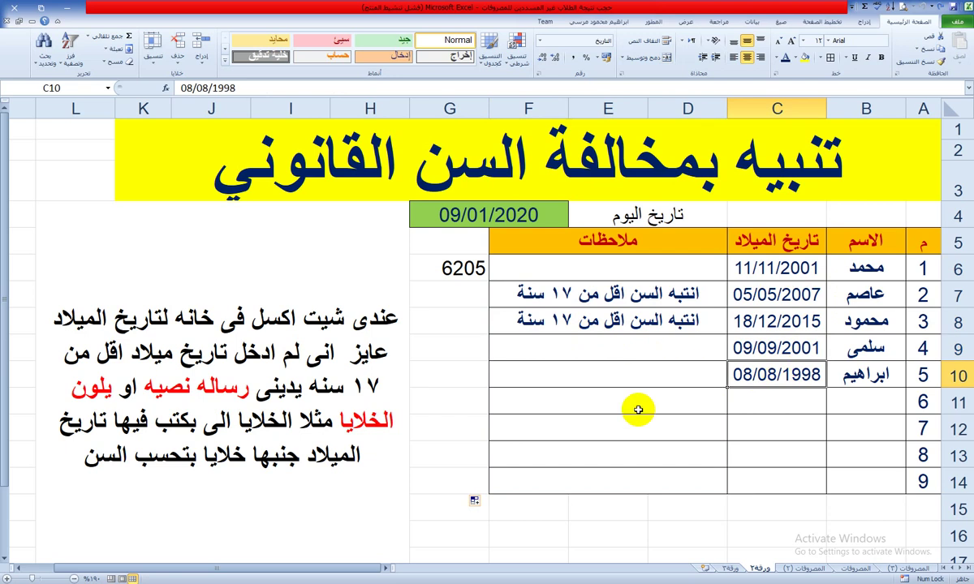
Replace the second person's date of birth in C7 with one giving an age over 17, and check the note in D7.
{"action": "left_click", "coordinate": [781, 300]}
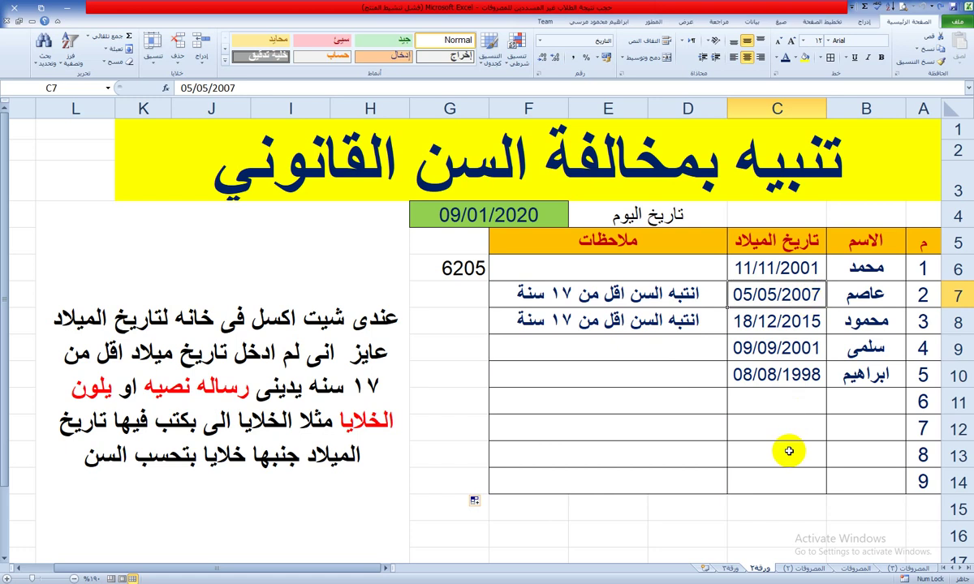
{"action": "type", "text": "5/05/20"}
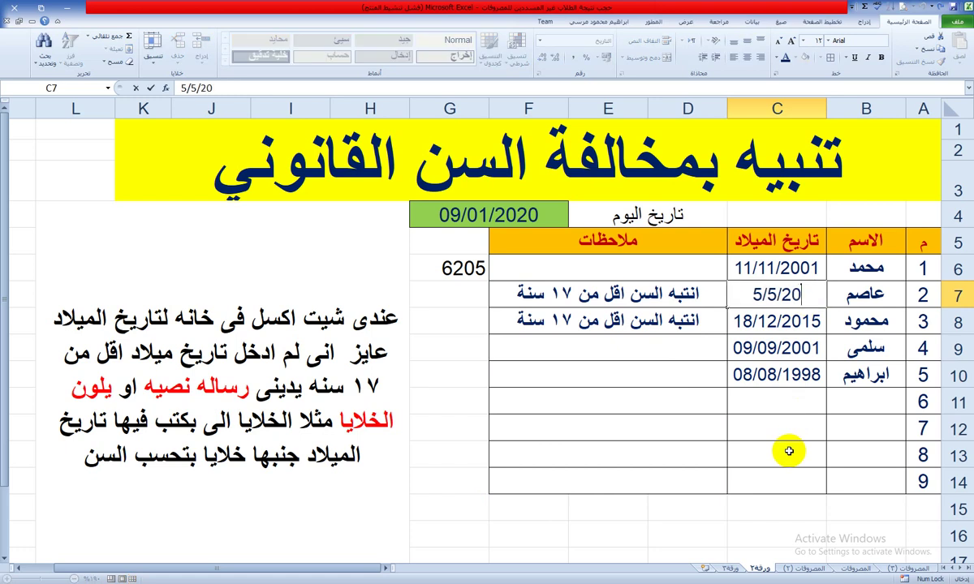
{"action": "type", "text": "00"}
{"action": "key", "text": "Return"}
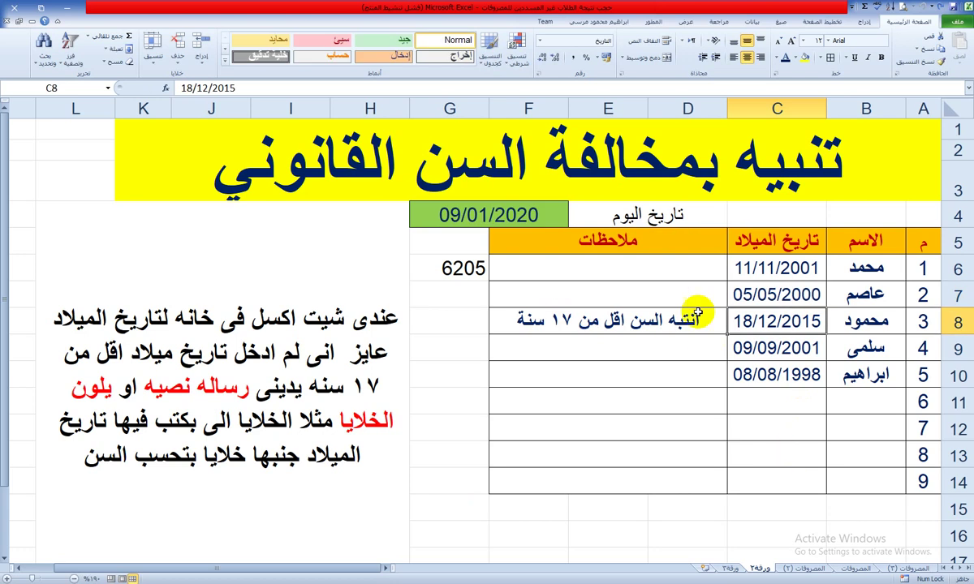
{"action": "left_click", "coordinate": [583, 289]}
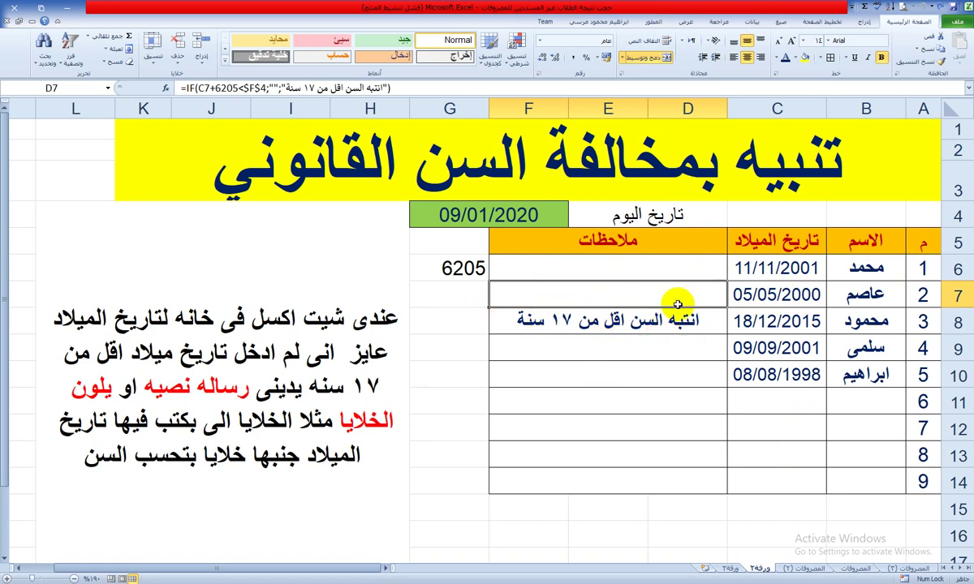
{"action": "left_click", "coordinate": [680, 270]}
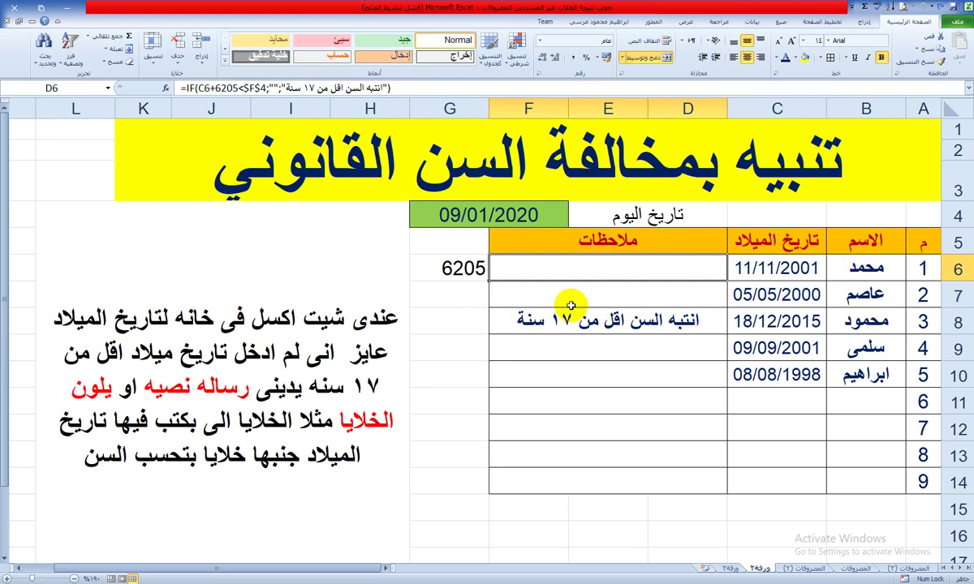
Clear the day calculation in G6 and enter the heading "تنبيه لوني" in G5.
{"action": "left_click", "coordinate": [444, 265]}
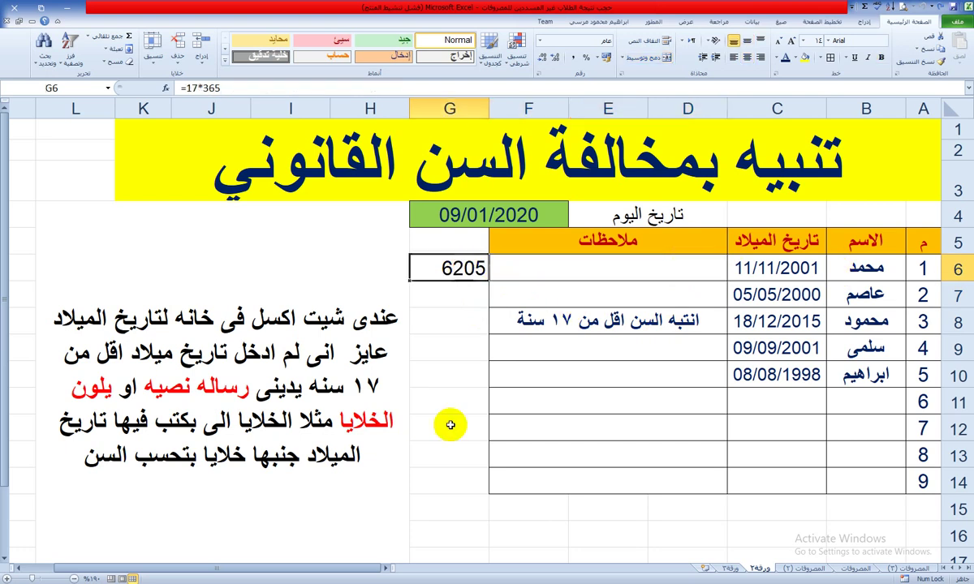
{"action": "key", "text": "Delete"}
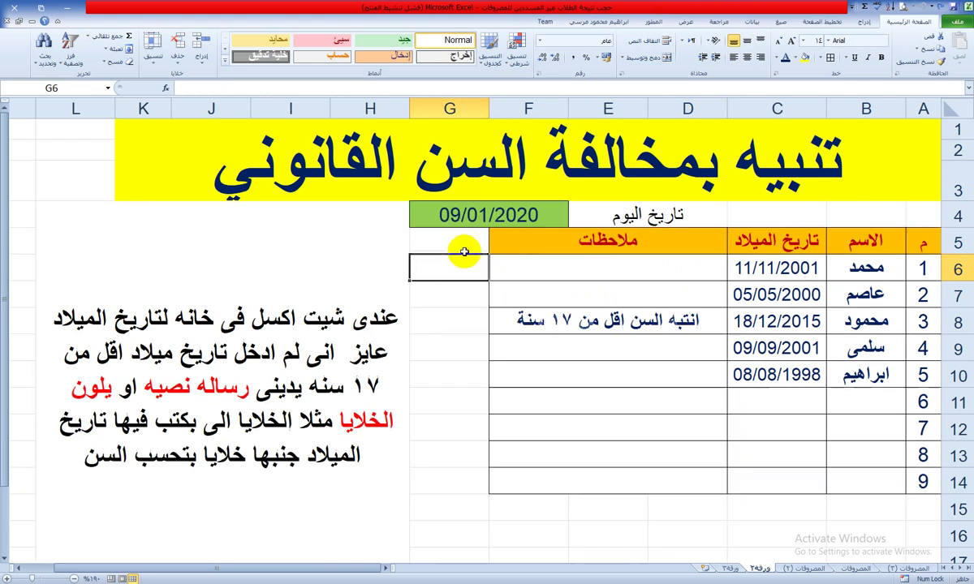
{"action": "left_click", "coordinate": [464, 248]}
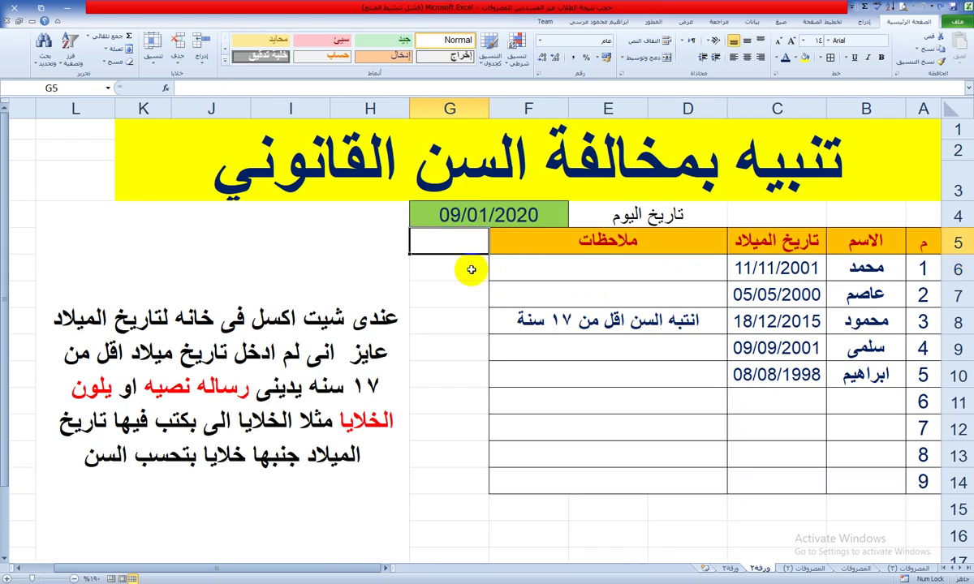
{"action": "type", "text": "تنبيه لوني"}
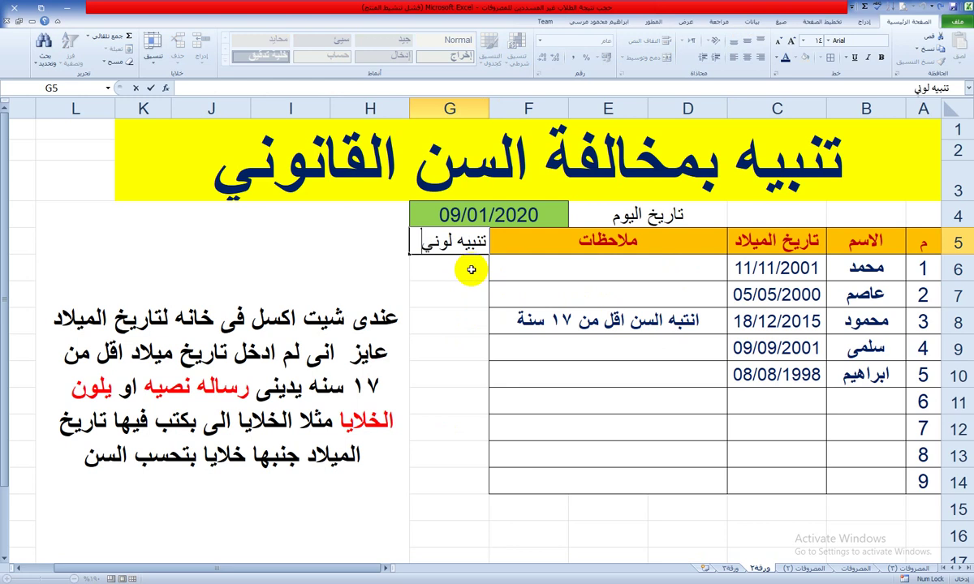
{"action": "left_click", "coordinate": [452, 266]}
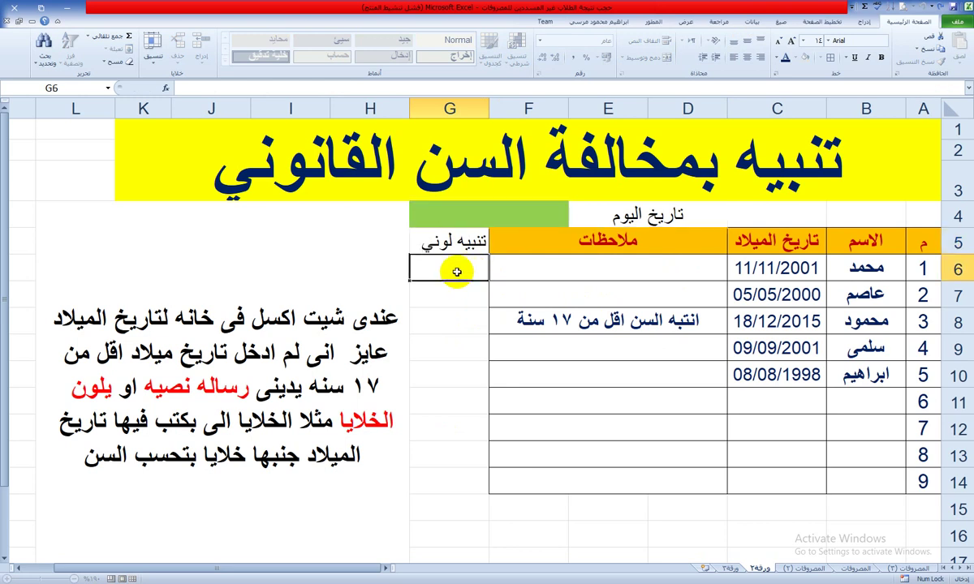
Copy only the logical test C6+6205<$F$4 from the IF formula in D6, leaving that formula as it is.
{"action": "left_click", "coordinate": [759, 273]}
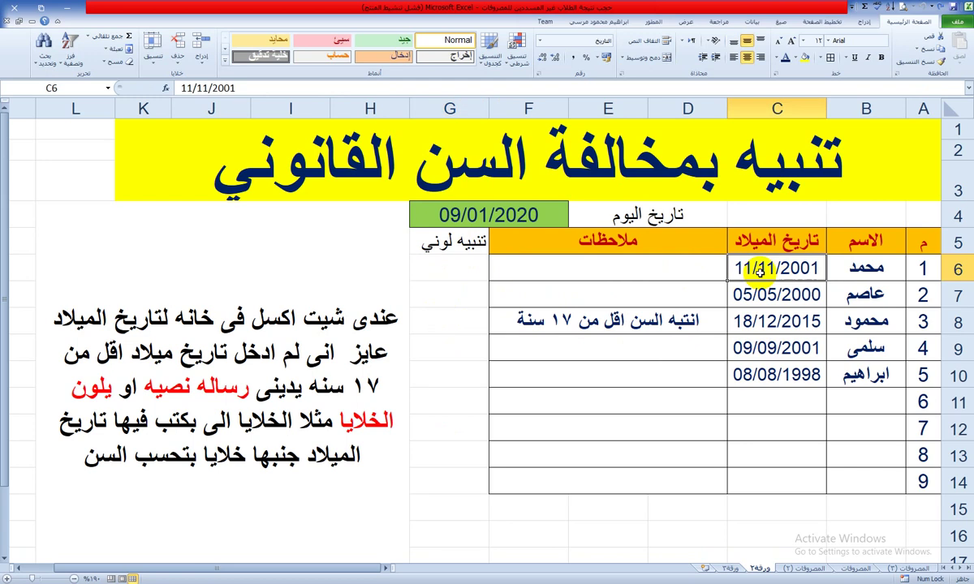
{"action": "left_click", "coordinate": [597, 268]}
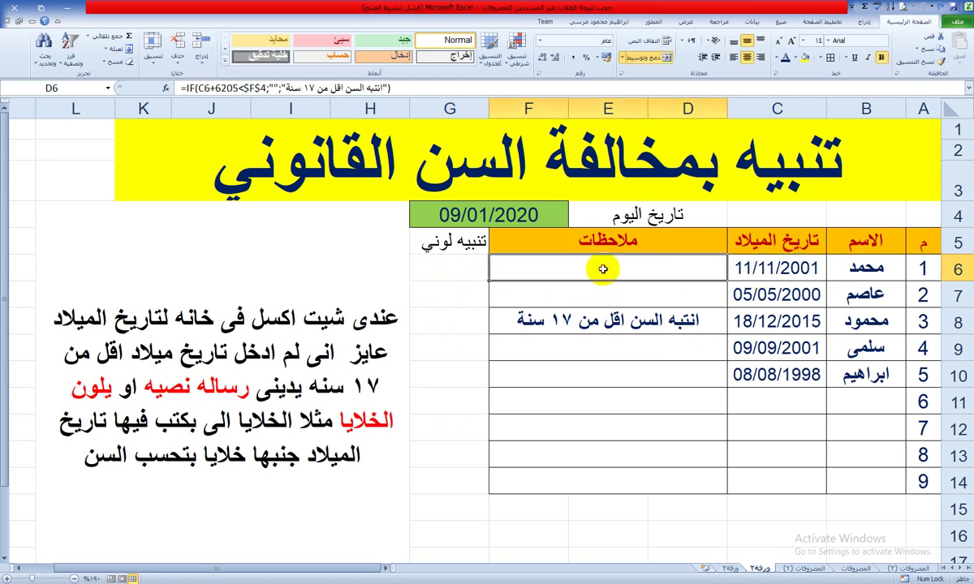
{"action": "double_click", "coordinate": [603, 268]}
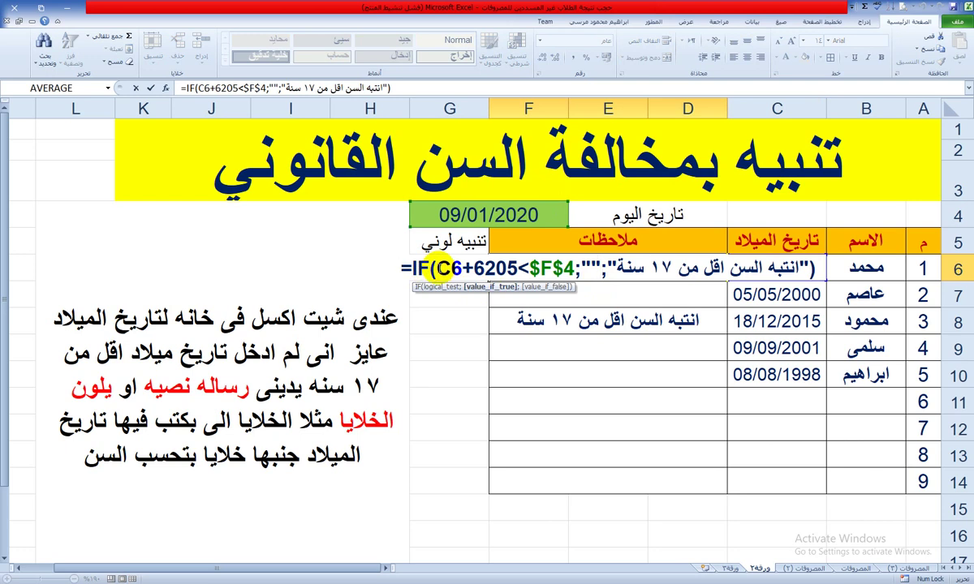
{"action": "left_click_drag", "start_coordinate": [438, 268], "coordinate": [575, 272]}
{"action": "key", "text": "ctrl+c"}
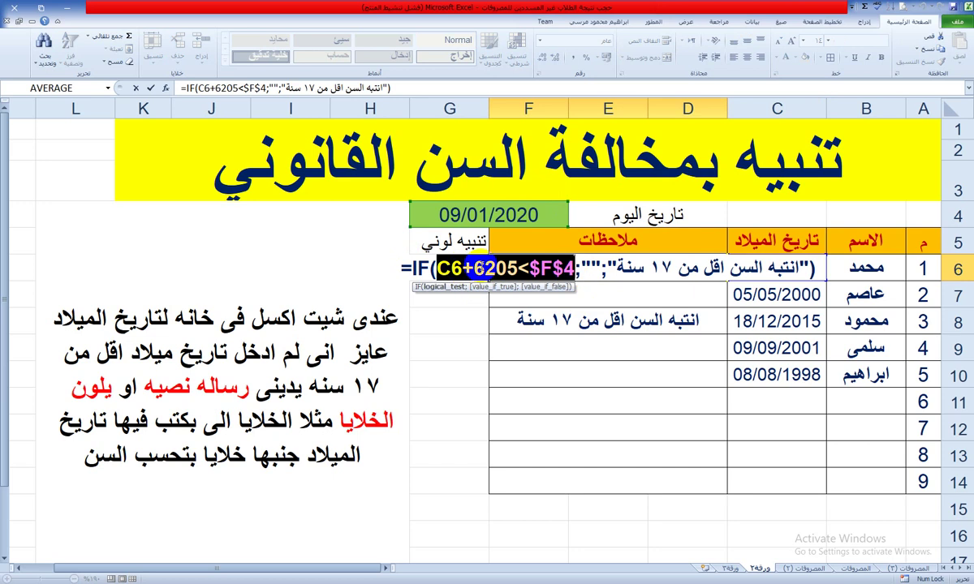
{"action": "left_click", "coordinate": [555, 406]}
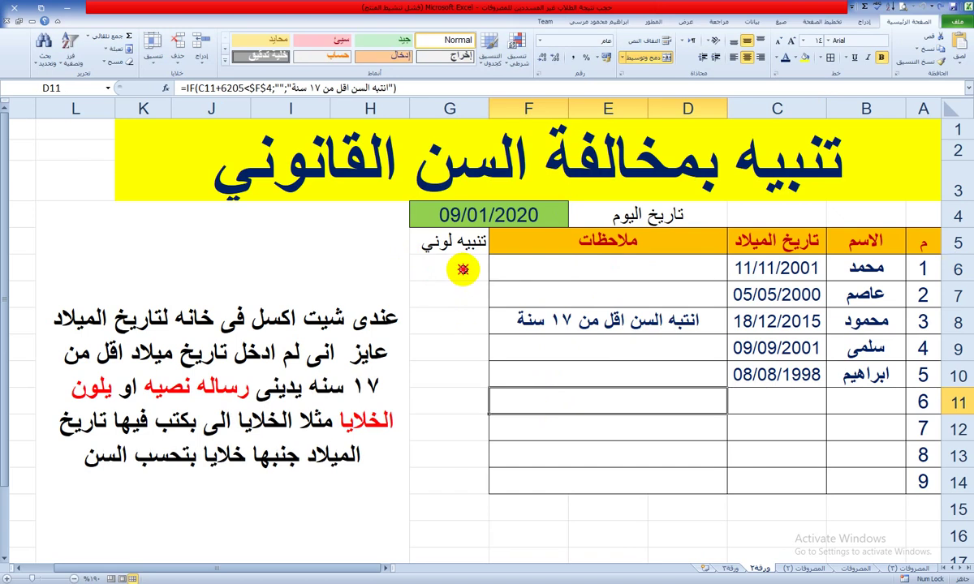
Paste the copied test into G6 and turn it into the formula =C6+6205<$F$4.
{"action": "left_click", "coordinate": [463, 270]}
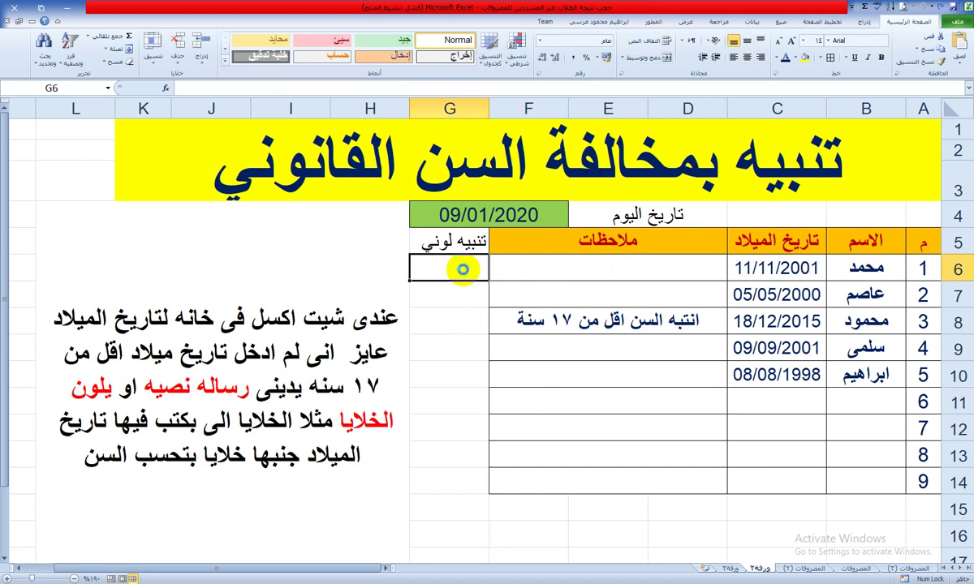
{"action": "key", "text": "ctrl+v"}
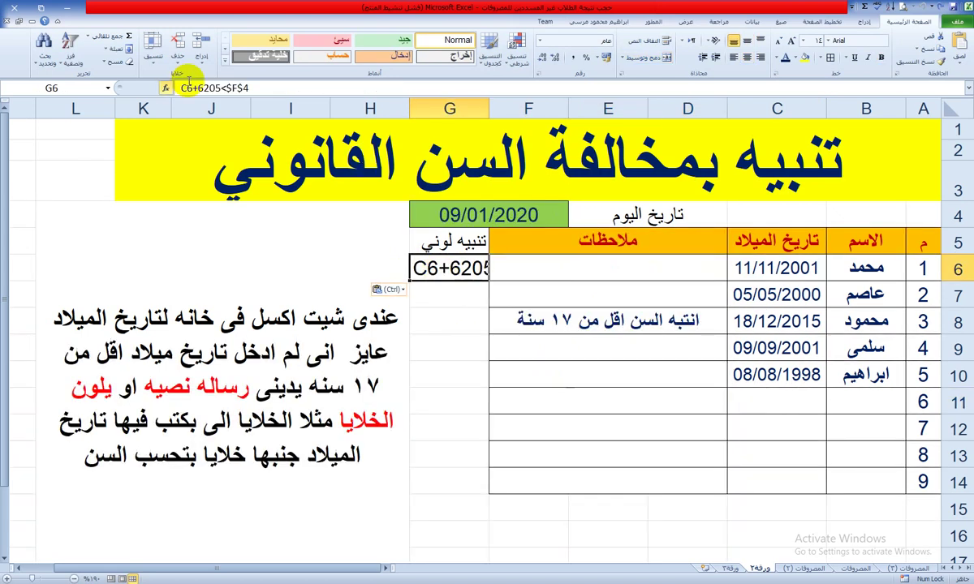
{"action": "left_click", "coordinate": [180, 88]}
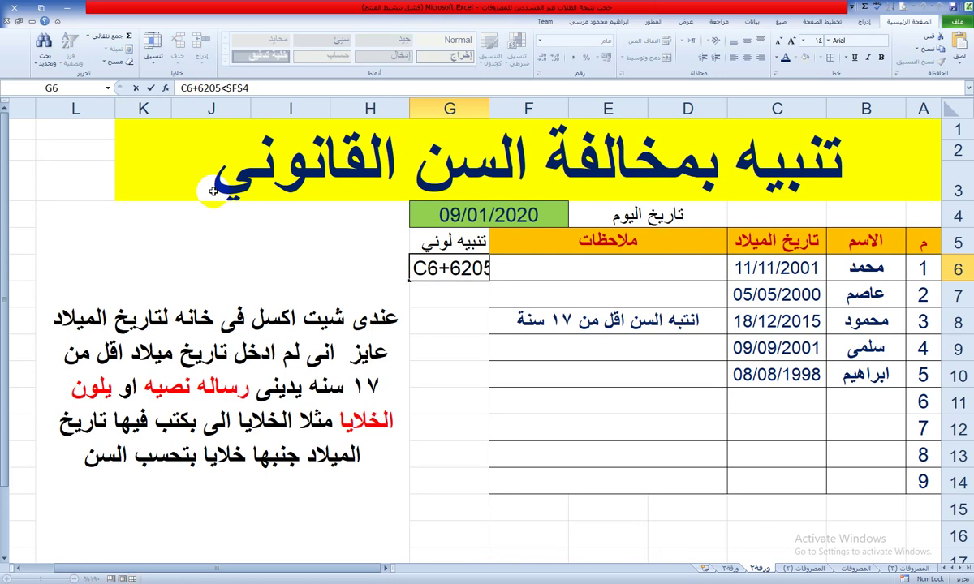
{"action": "type", "text": "="}
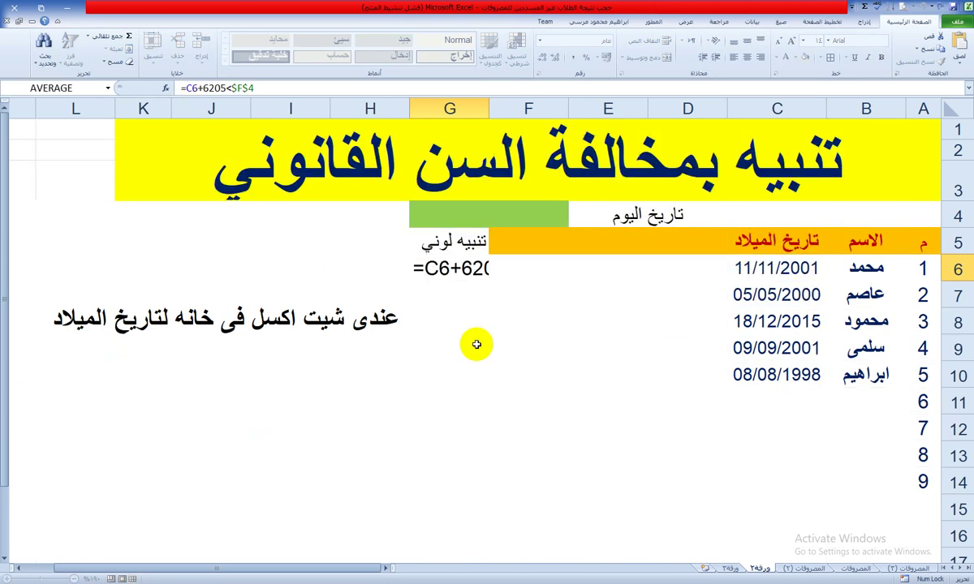
{"action": "key", "text": "Return"}
{"action": "left_click", "coordinate": [468, 274]}
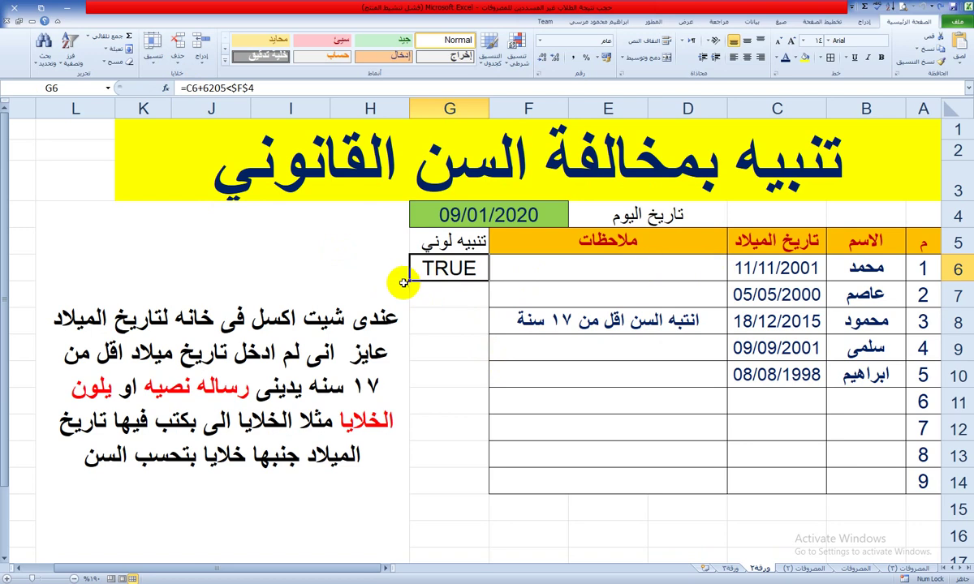
Fill the age test from G6 down through G14 and compare the results in G6 and G8.
{"action": "left_click", "coordinate": [406, 323]}
{"action": "left_click_drag", "start_coordinate": [406, 484], "coordinate": [409, 486]}
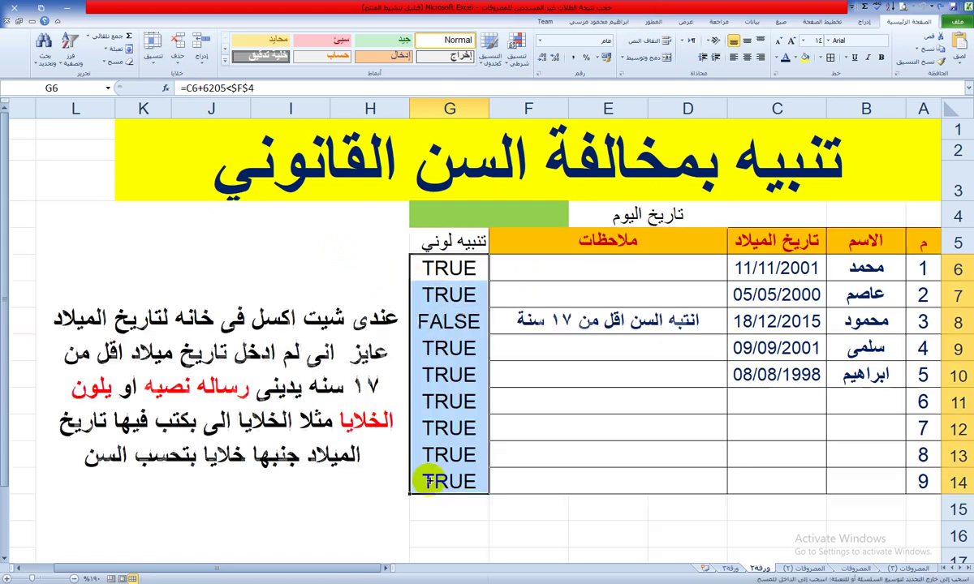
{"action": "left_click", "coordinate": [449, 322]}
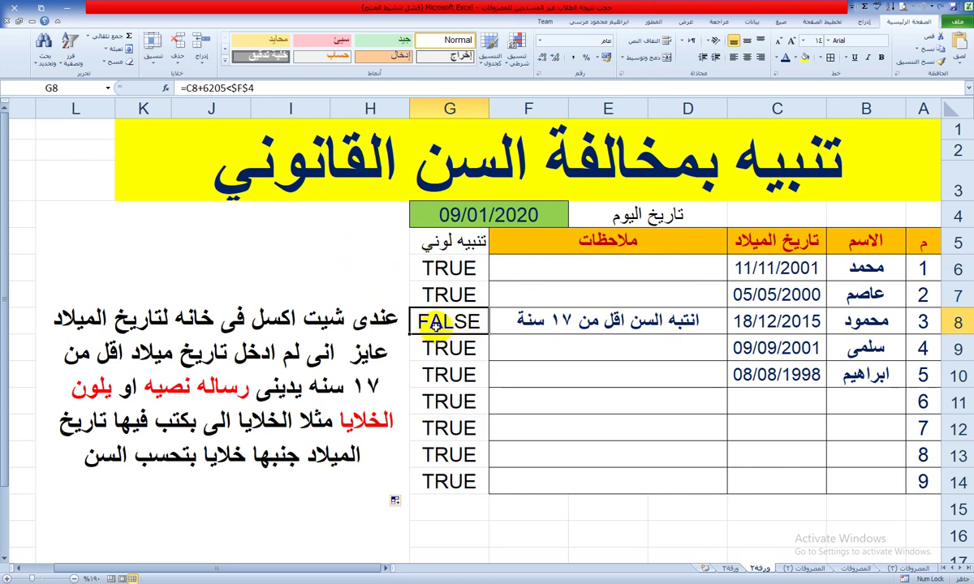
{"action": "left_click", "coordinate": [469, 268]}
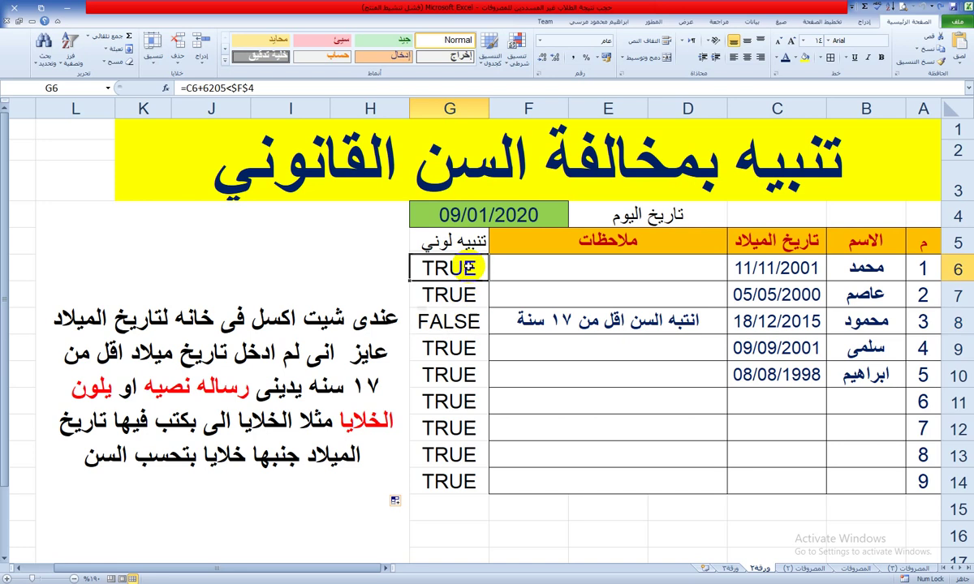
{"action": "left_click", "coordinate": [459, 323]}
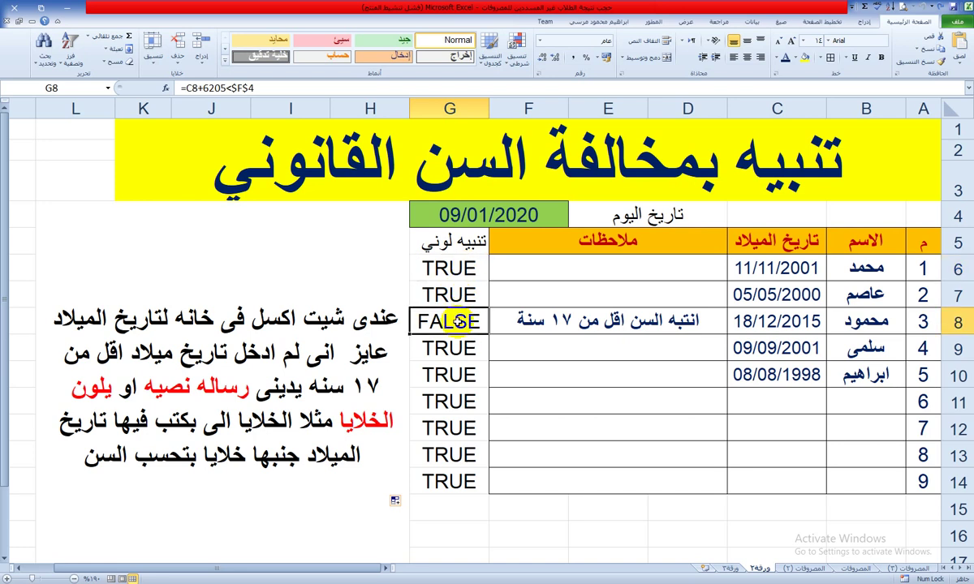
{"action": "left_click", "coordinate": [455, 268]}
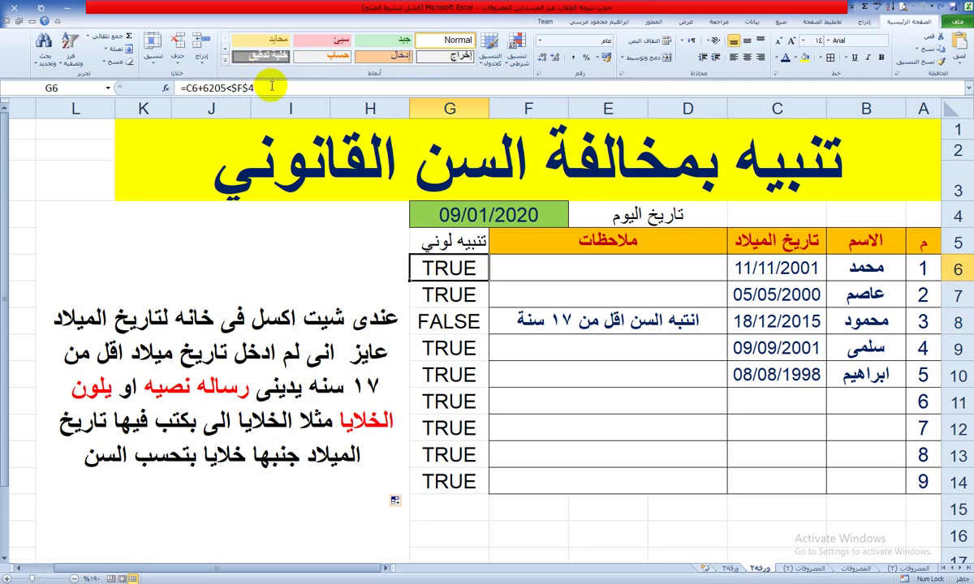
Copy the full formula =C6+6205<$F$4 from G6 and empty the range G6:G14.
{"action": "left_click_drag", "start_coordinate": [272, 86], "coordinate": [172, 88]}
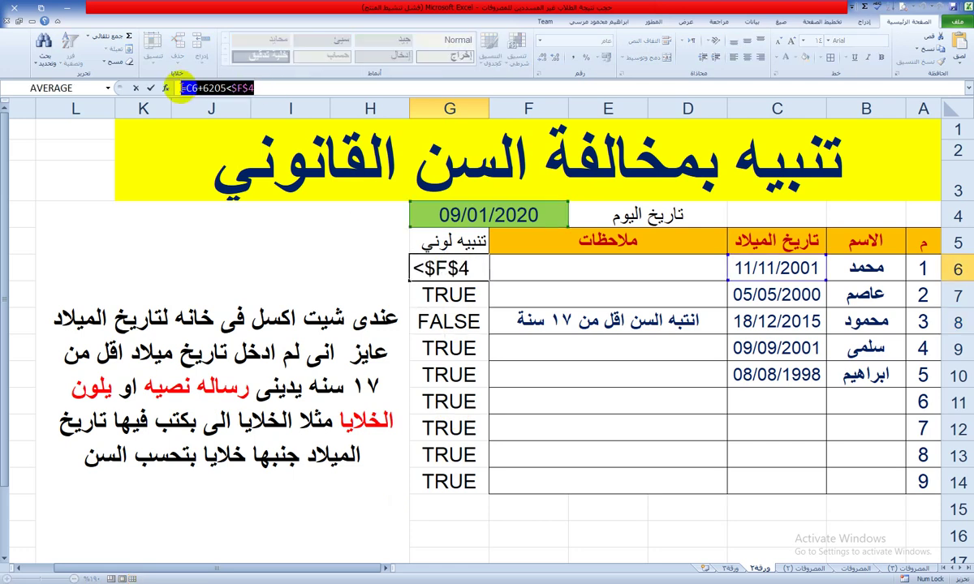
{"action": "left_click", "coordinate": [175, 88]}
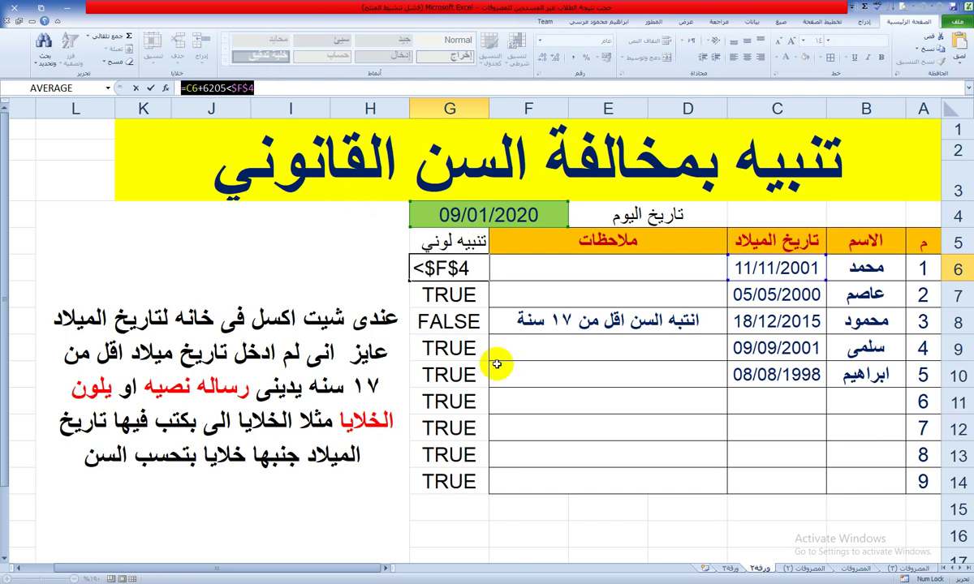
{"action": "left_click_drag", "start_coordinate": [449, 268], "coordinate": [450, 487]}
{"action": "key", "text": "ctrl+z"}
{"action": "key", "text": "ctrl+z"}
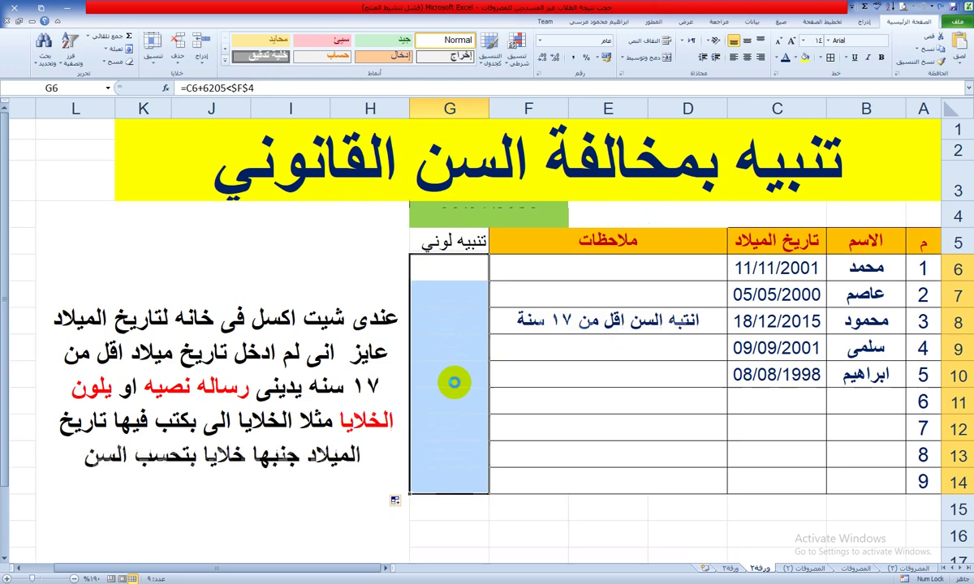
Start a formula-based conditional formatting rule for G6:G14 using the formula =C6+6205<$F$4.
{"action": "left_click", "coordinate": [437, 271]}
{"action": "left_click_drag", "start_coordinate": [463, 431], "coordinate": [464, 492]}
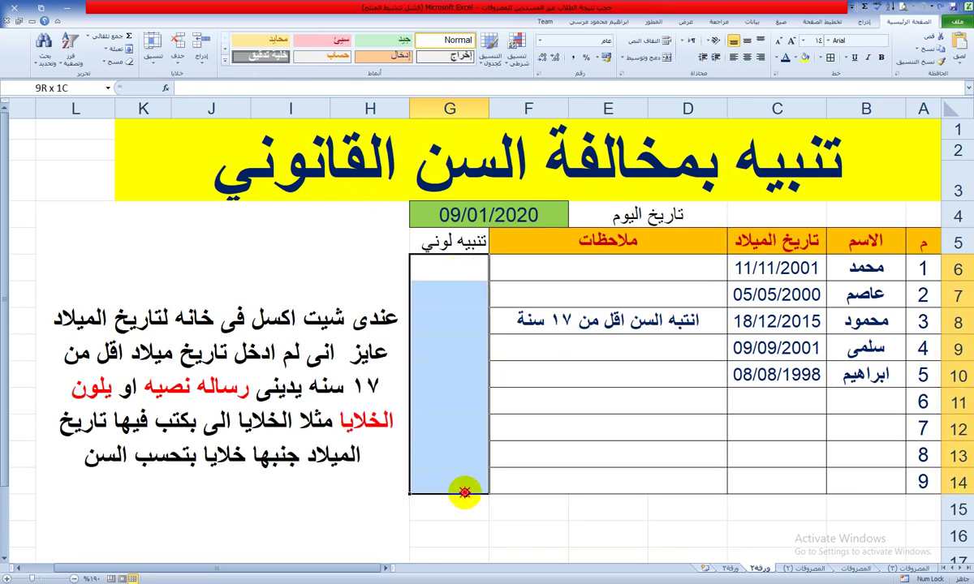
{"action": "left_click", "coordinate": [522, 61]}
{"action": "mouse_move", "coordinate": [490, 83]}
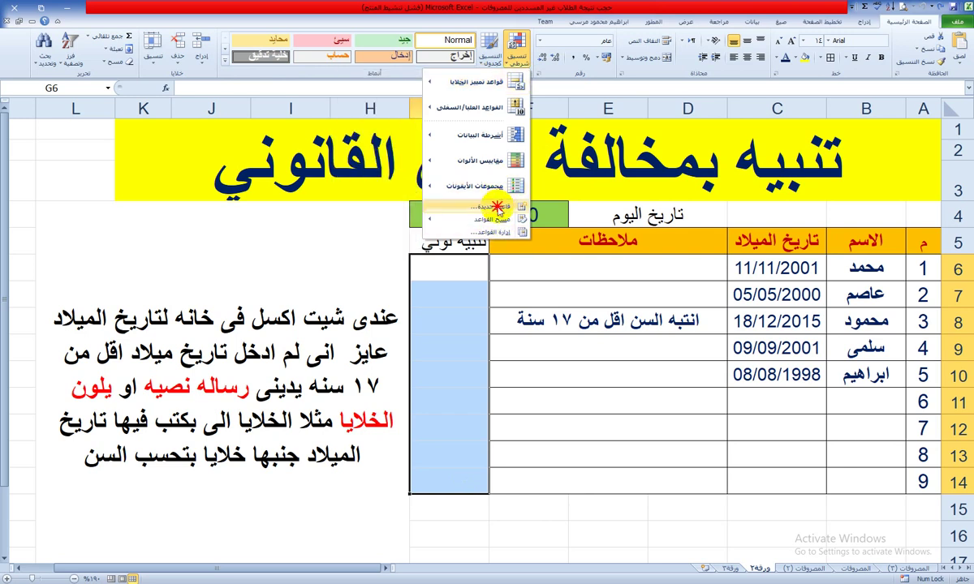
{"action": "left_click", "coordinate": [499, 208]}
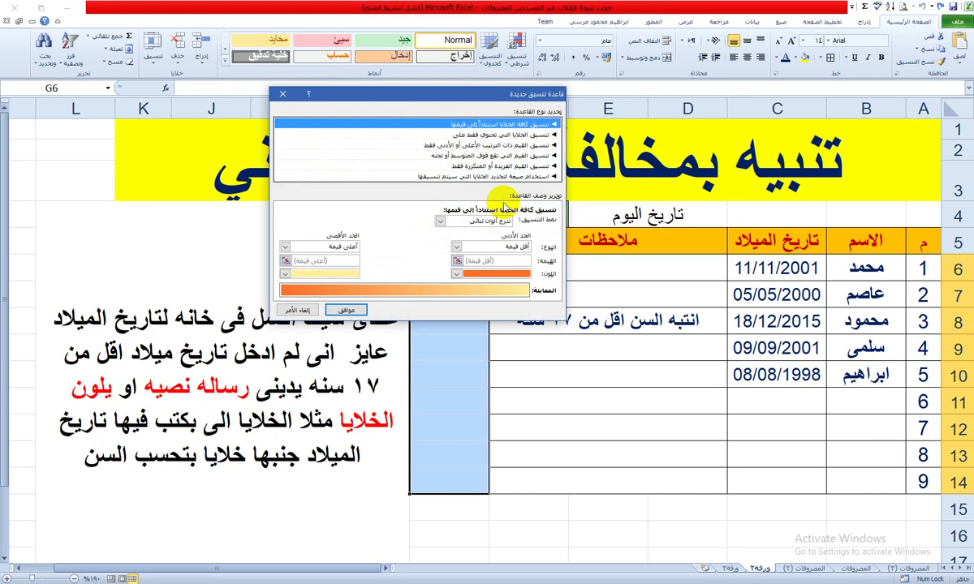
{"action": "left_click", "coordinate": [435, 177]}
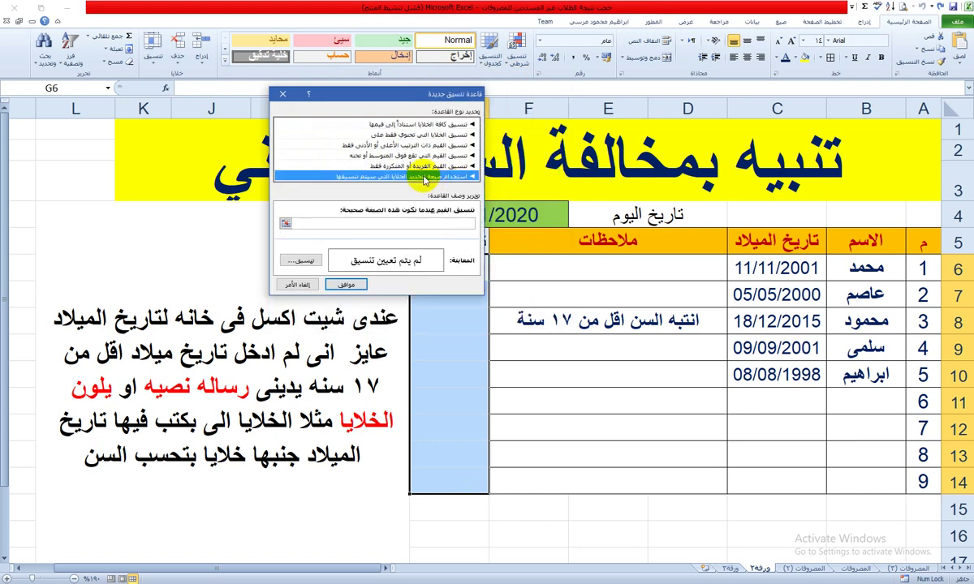
{"action": "left_click", "coordinate": [401, 224]}
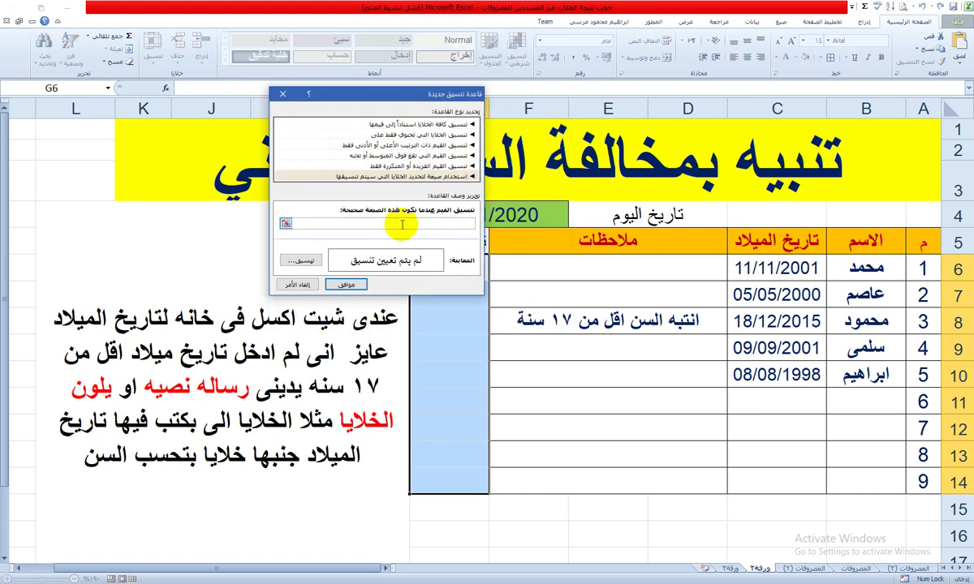
{"action": "type", "text": "=C6+6205<$F$4"}
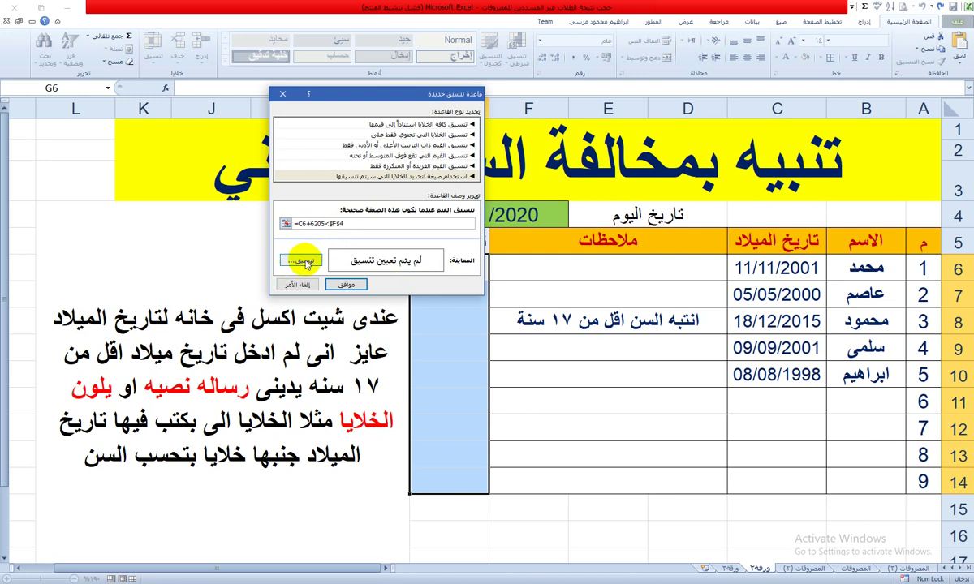
Give the new conditional formatting rule a red background fill and apply it to G6:G14.
{"action": "left_click", "coordinate": [305, 262]}
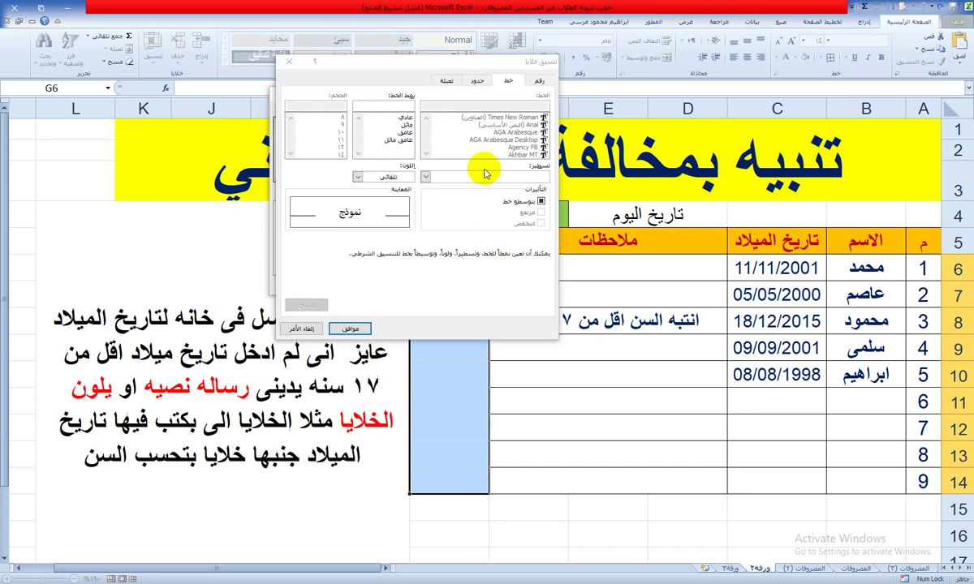
{"action": "left_click", "coordinate": [446, 80]}
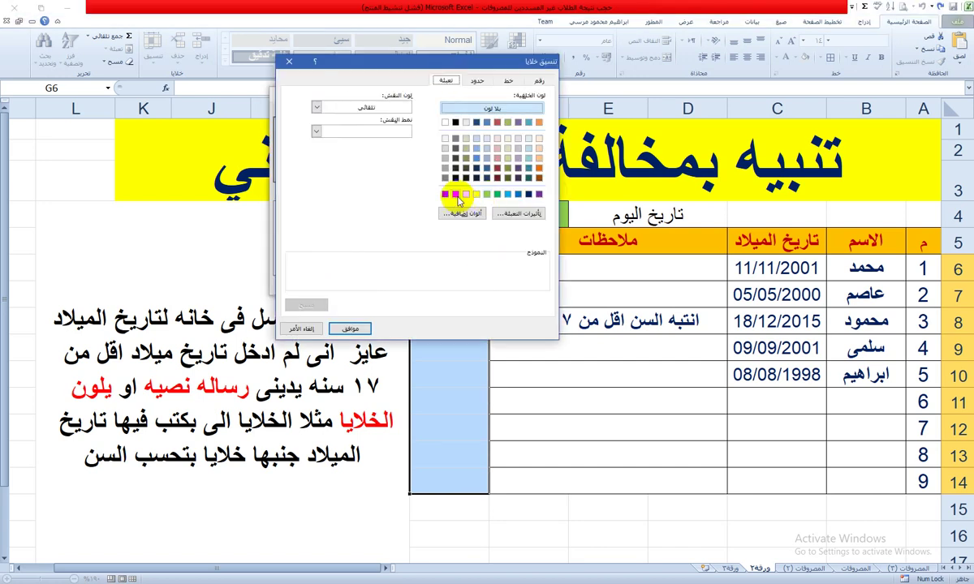
{"action": "left_click", "coordinate": [352, 330]}
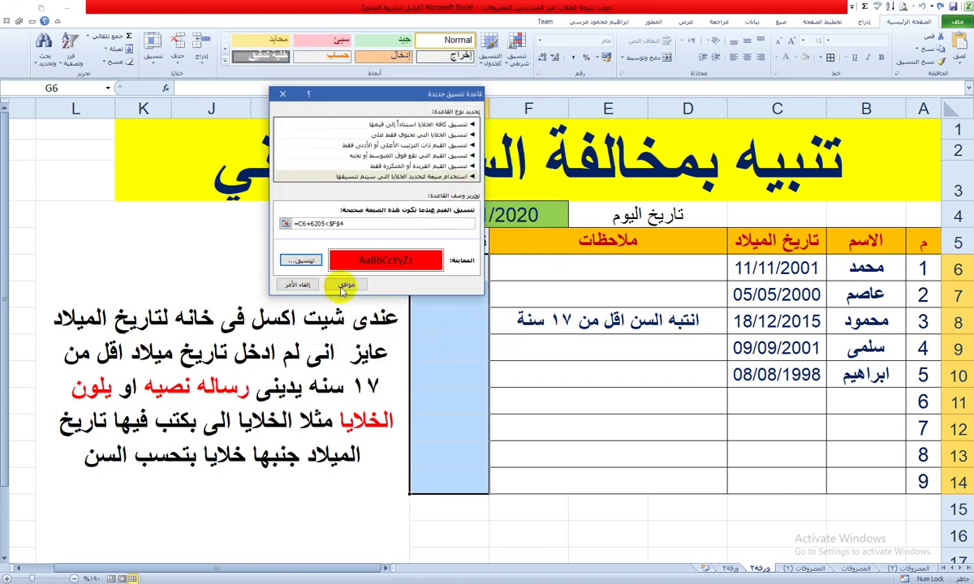
{"action": "key", "text": "Return"}
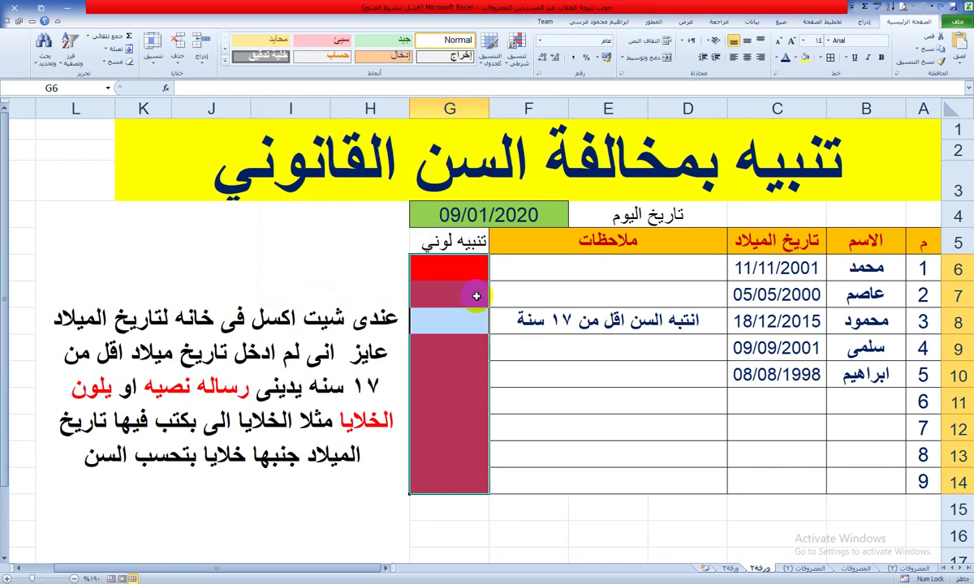
{"action": "left_click", "coordinate": [516, 63]}
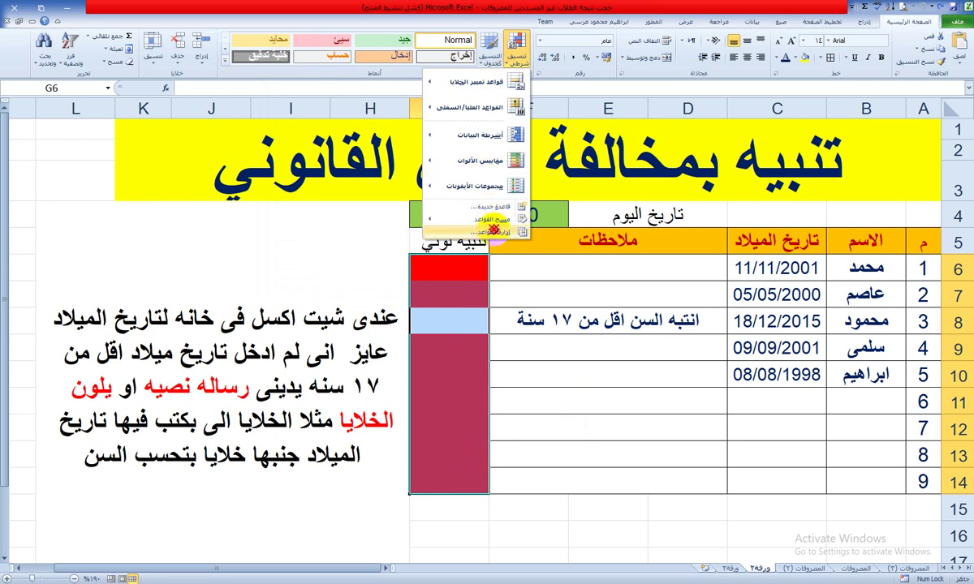
{"action": "left_click", "coordinate": [495, 232]}
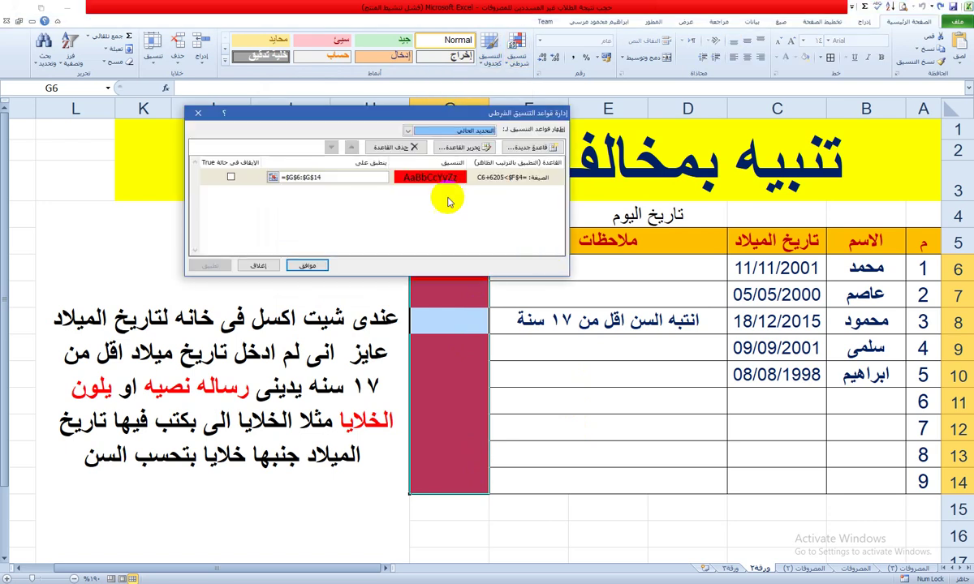
{"action": "left_click", "coordinate": [308, 261]}
Edit the conditional formatting rule on G6:G14 so its formula reads =C6+6205>$F$4, and apply the change.
{"action": "left_click_drag", "start_coordinate": [475, 358], "coordinate": [475, 496]}
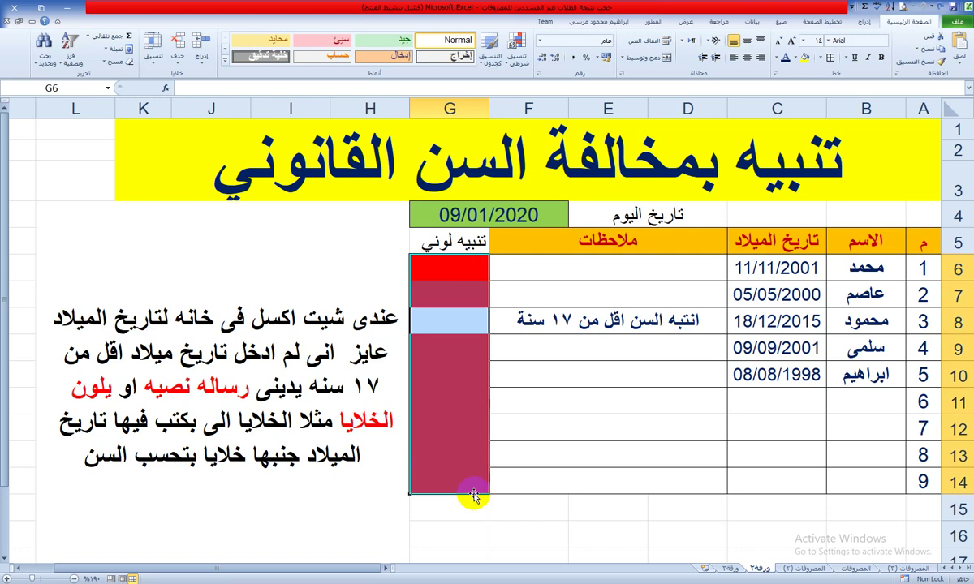
{"action": "left_click", "coordinate": [516, 50]}
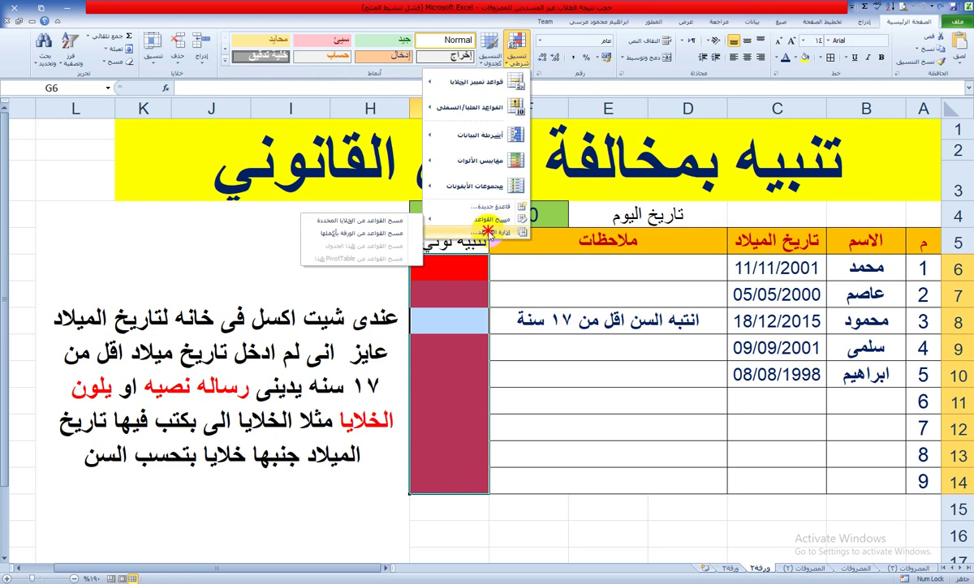
{"action": "left_click", "coordinate": [491, 233]}
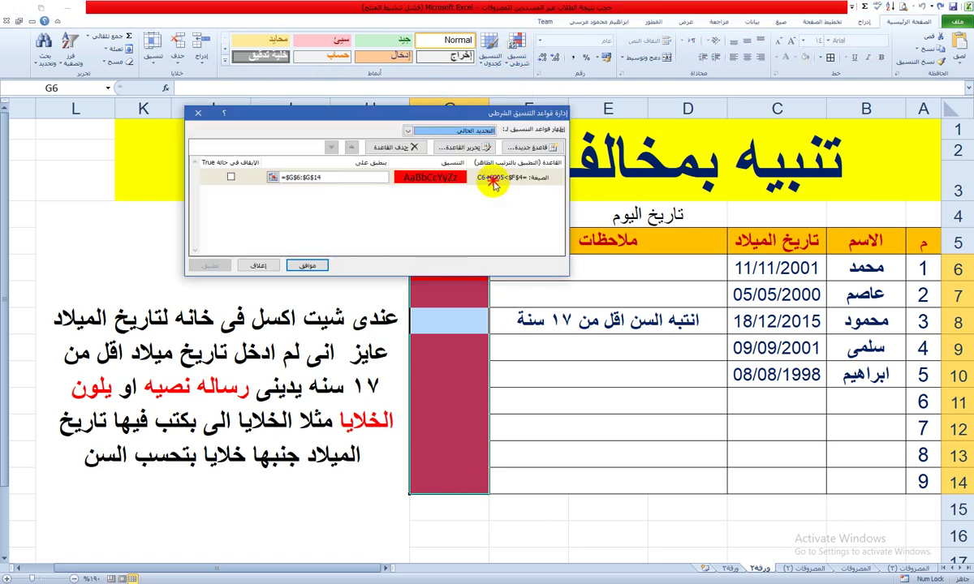
{"action": "double_click", "coordinate": [478, 170]}
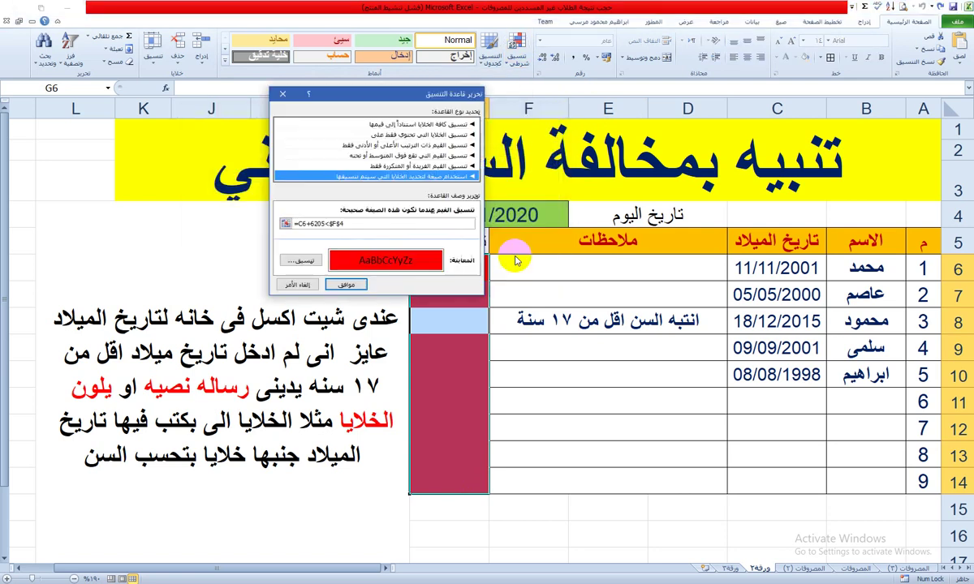
{"action": "left_click", "coordinate": [327, 224]}
{"action": "double_click", "coordinate": [327, 224]}
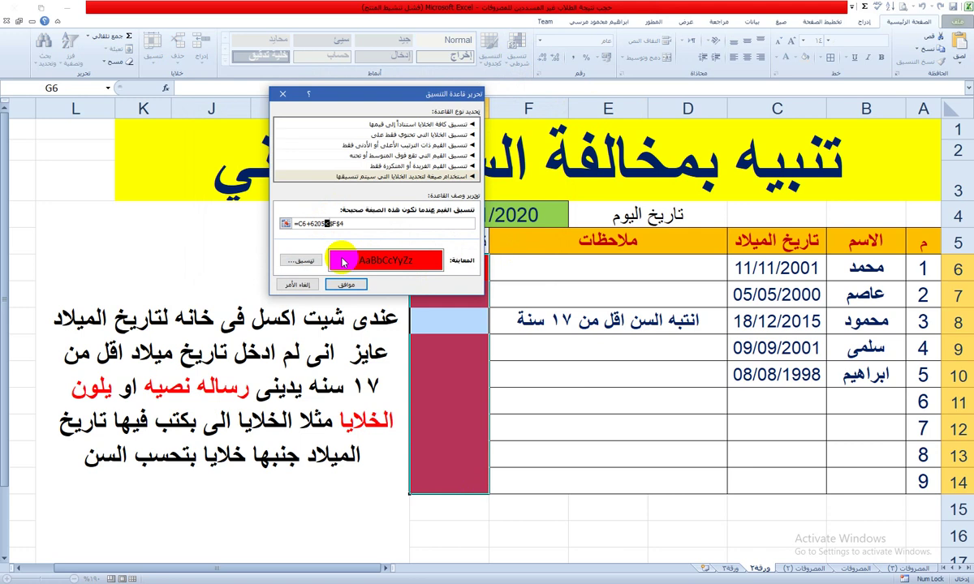
{"action": "type", "text": ">"}
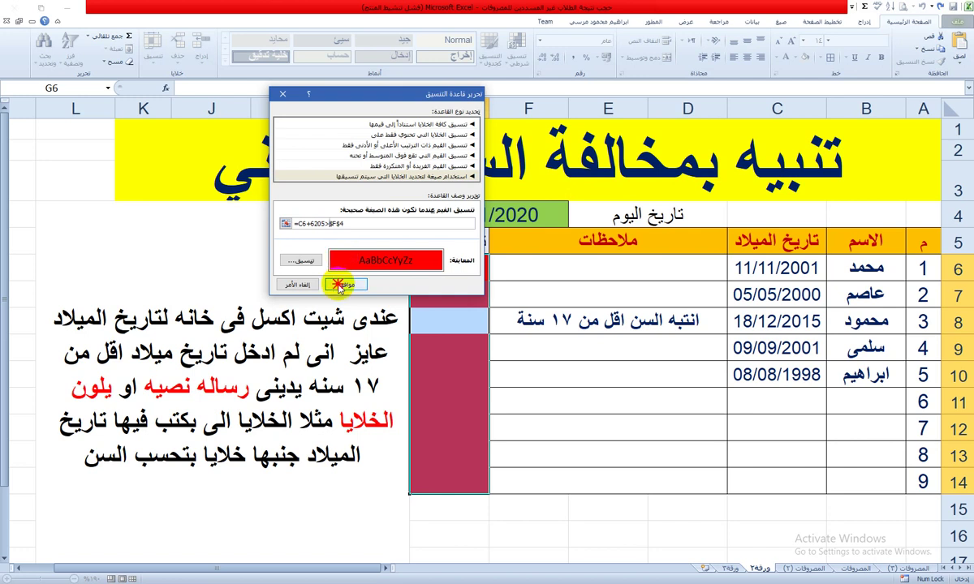
{"action": "left_click", "coordinate": [339, 285]}
{"action": "left_click", "coordinate": [309, 262]}
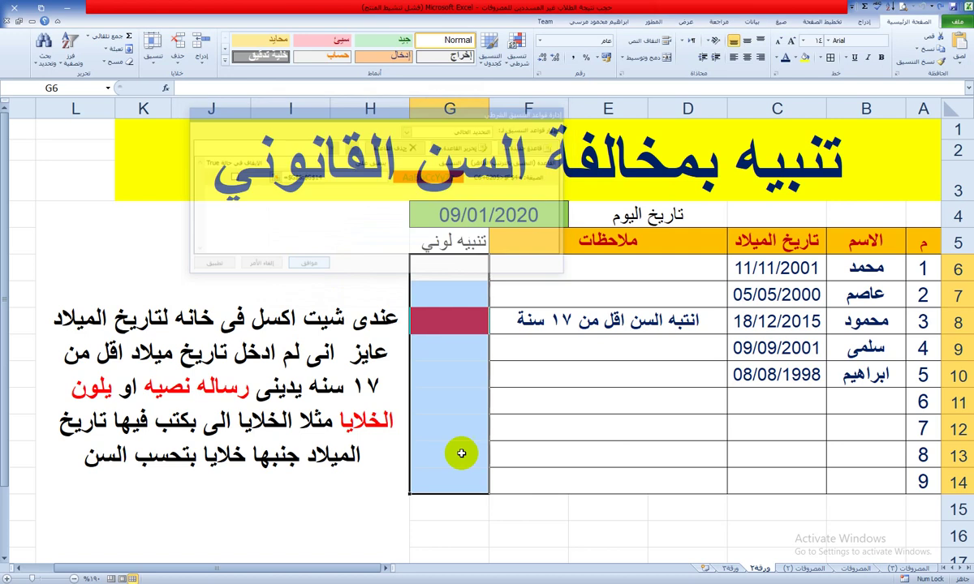
{"action": "left_click", "coordinate": [445, 423]}
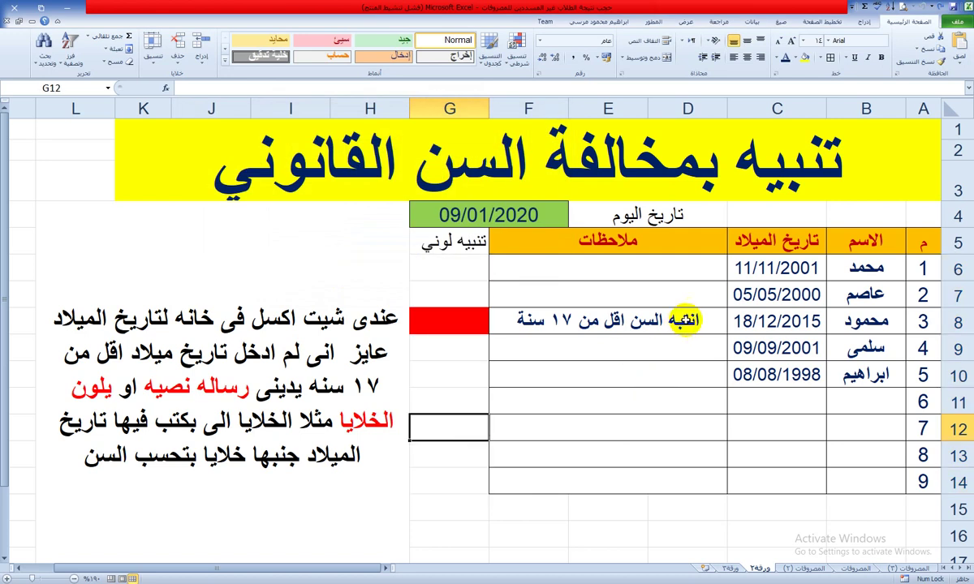
Replace the first person's date of birth in C6 with one giving an age under 17 to test both alerts.
{"action": "left_click", "coordinate": [684, 320]}
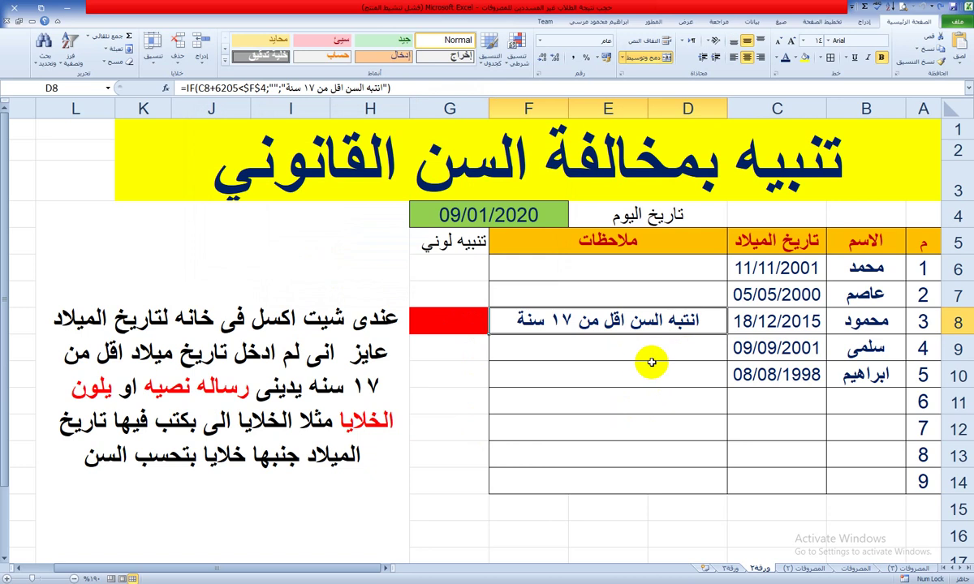
{"action": "left_click", "coordinate": [753, 258]}
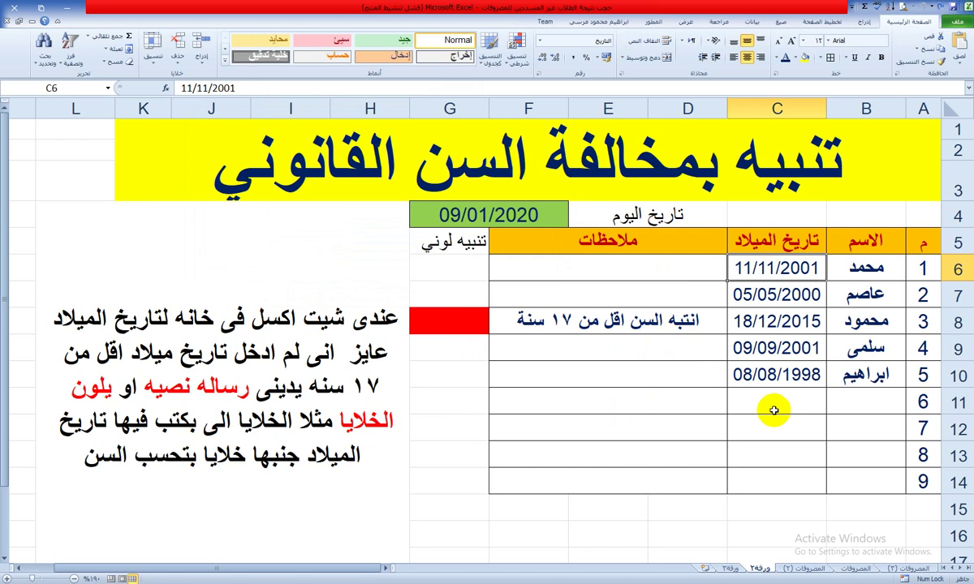
{"action": "type", "text": "11/11/2"}
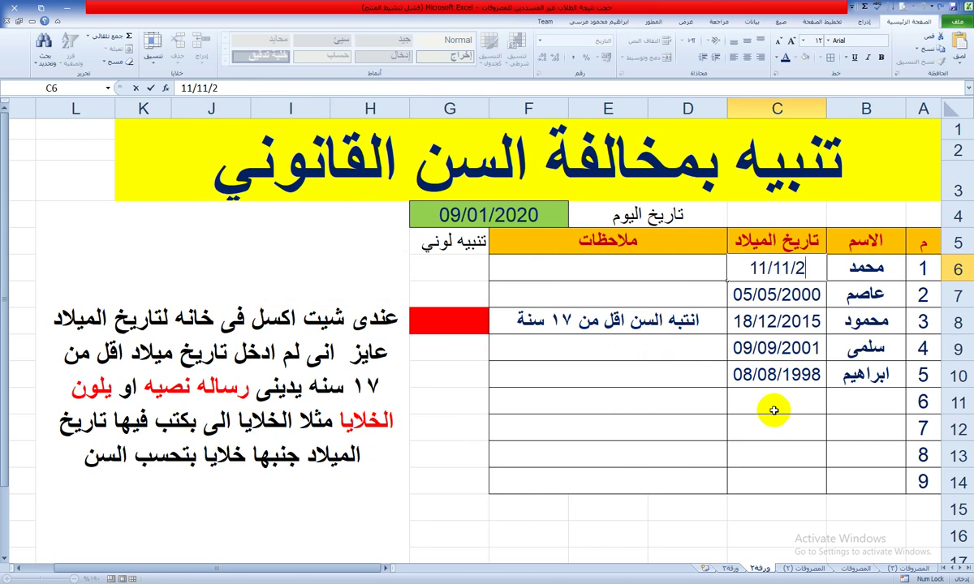
{"action": "type", "text": "011"}
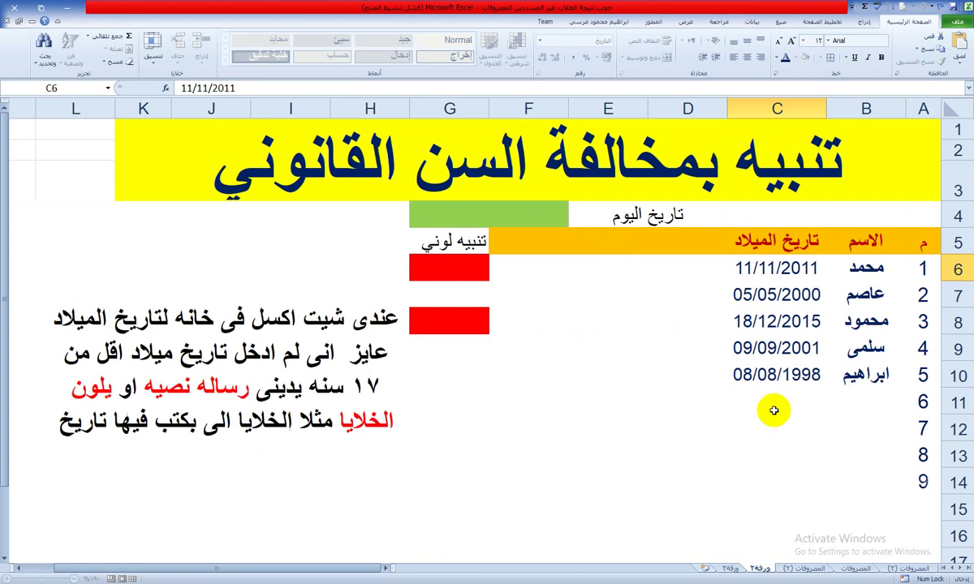
{"action": "key", "text": "Return"}
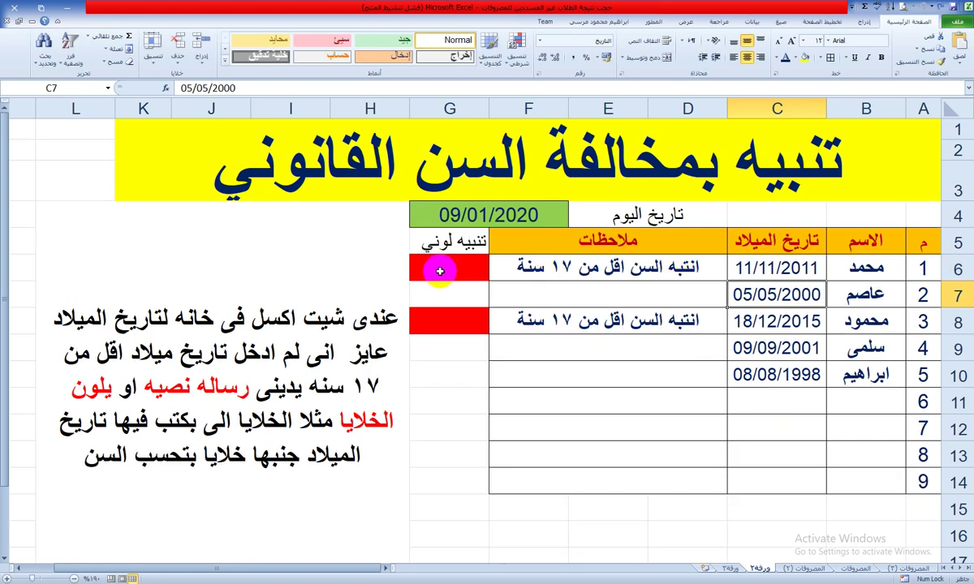
Delete the IF formulas from the merged notes cells in rows 6 to 14.
{"action": "left_click_drag", "start_coordinate": [659, 268], "coordinate": [657, 474]}
{"action": "key", "text": "Delete"}
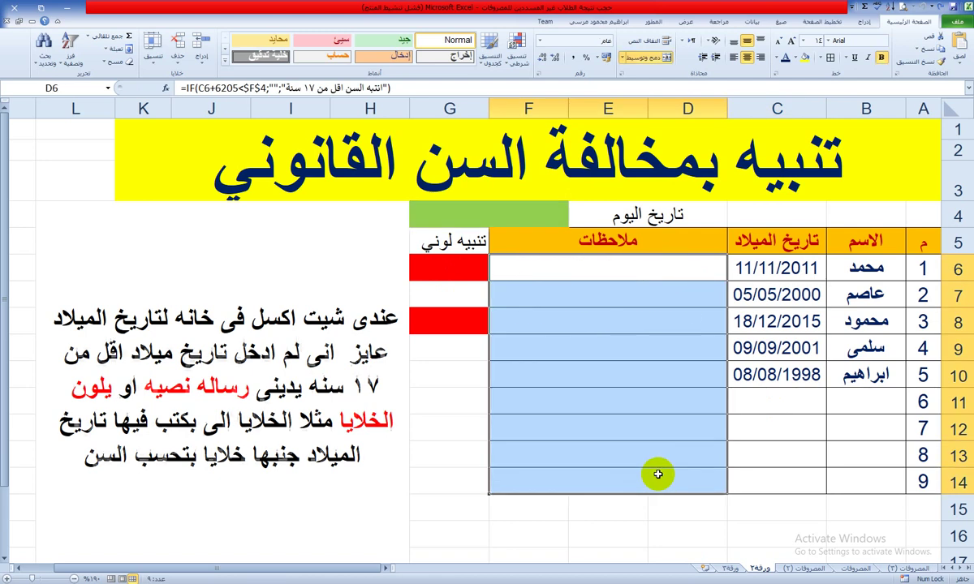
{"action": "left_click", "coordinate": [548, 426]}
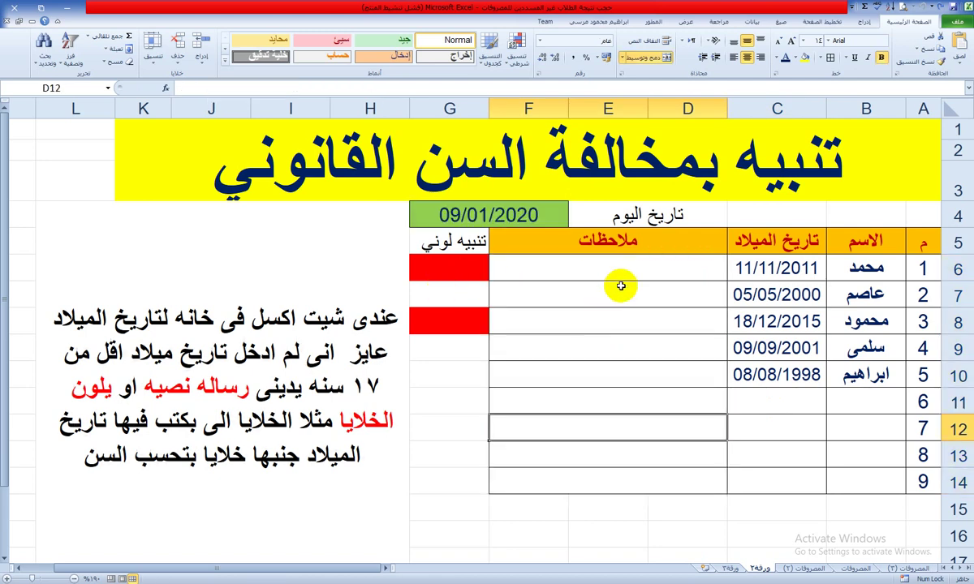
Replace the fifth person's date of birth in C10 with one giving an age under 17 to test the colour alert.
{"action": "left_click_drag", "start_coordinate": [617, 272], "coordinate": [618, 483]}
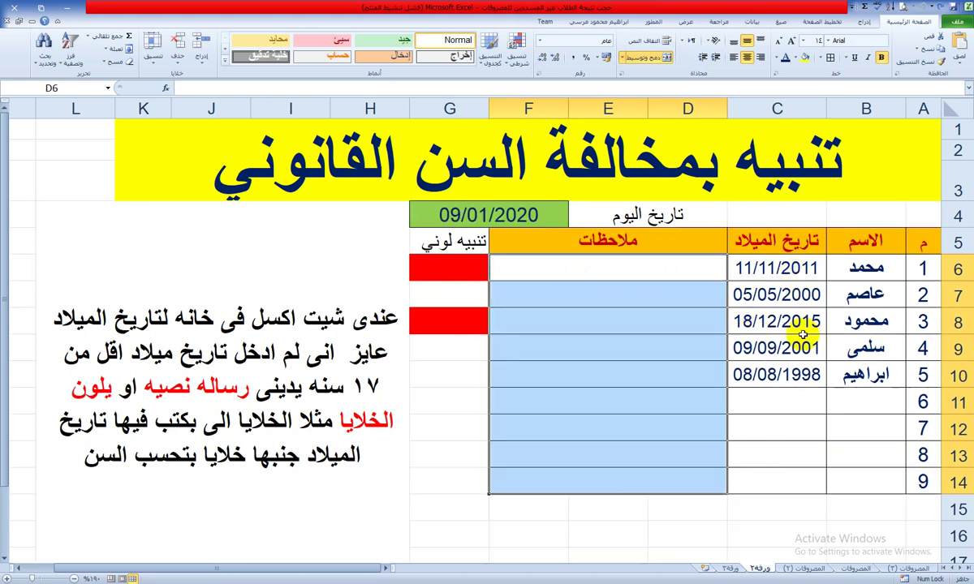
{"action": "left_click", "coordinate": [803, 373]}
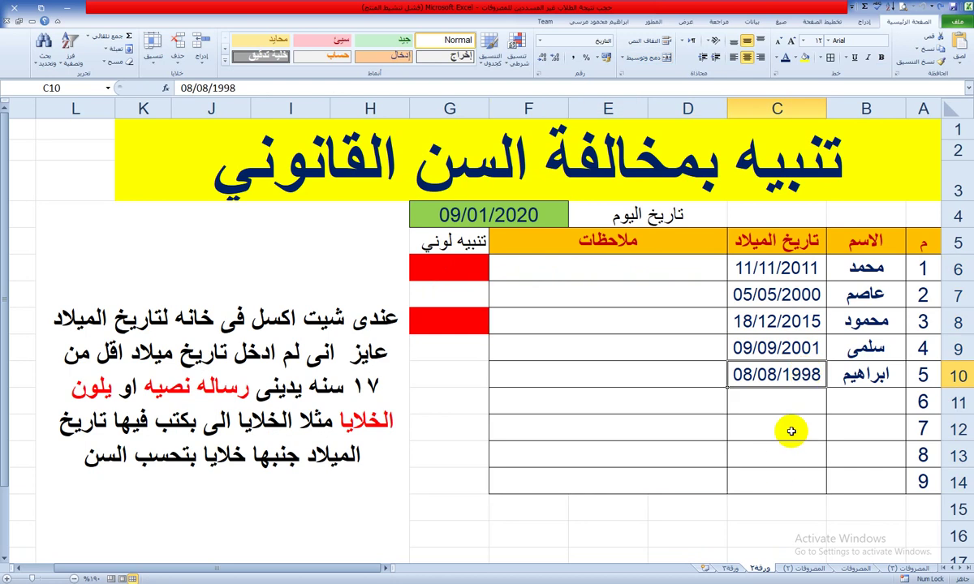
{"action": "type", "text": "18/18"}
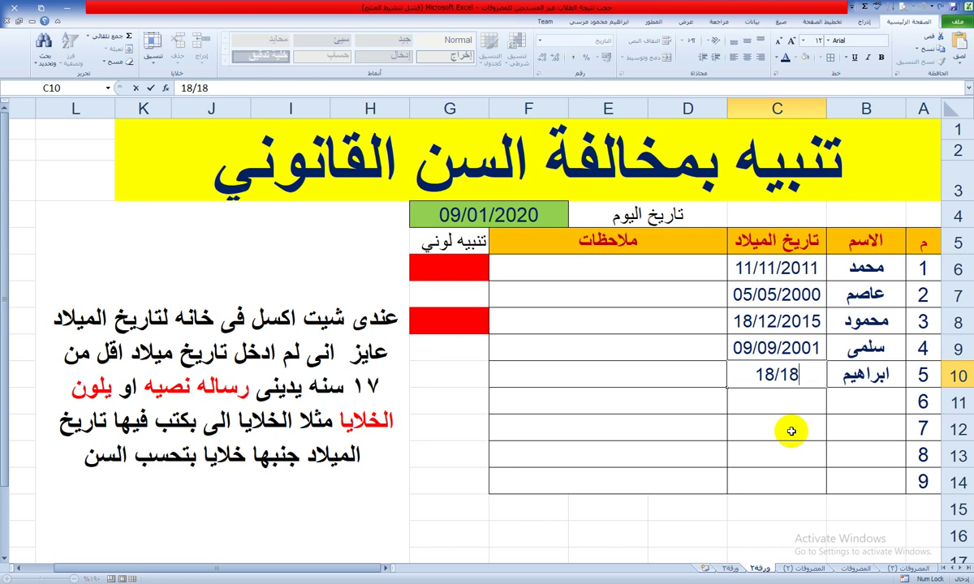
{"action": "key", "text": "BackSpace"}
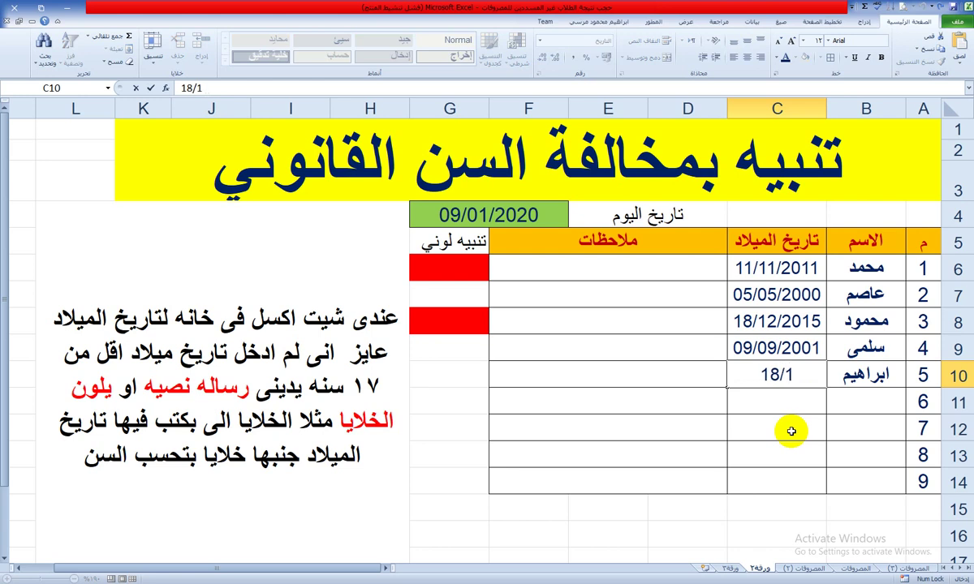
{"action": "type", "text": "/2018"}
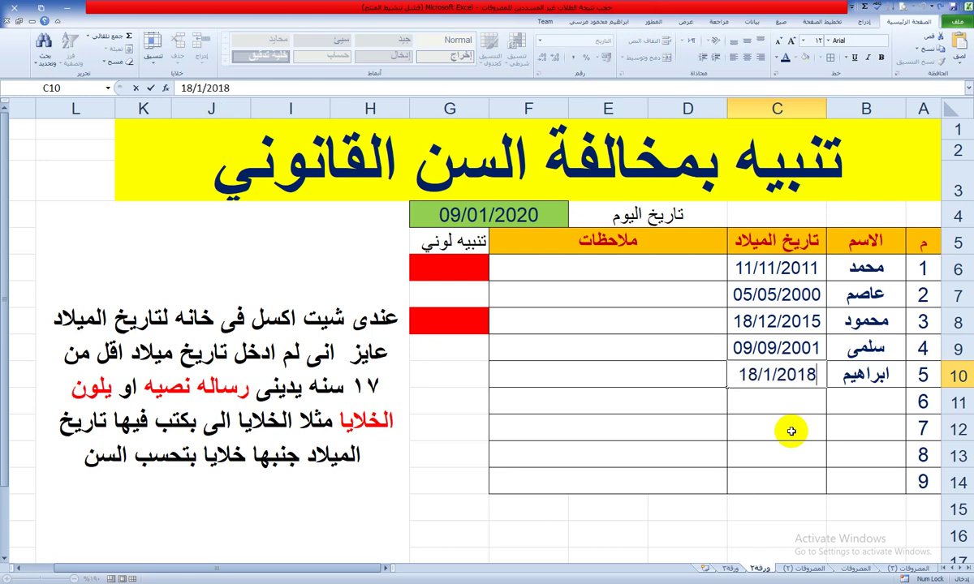
{"action": "key", "text": "Return"}
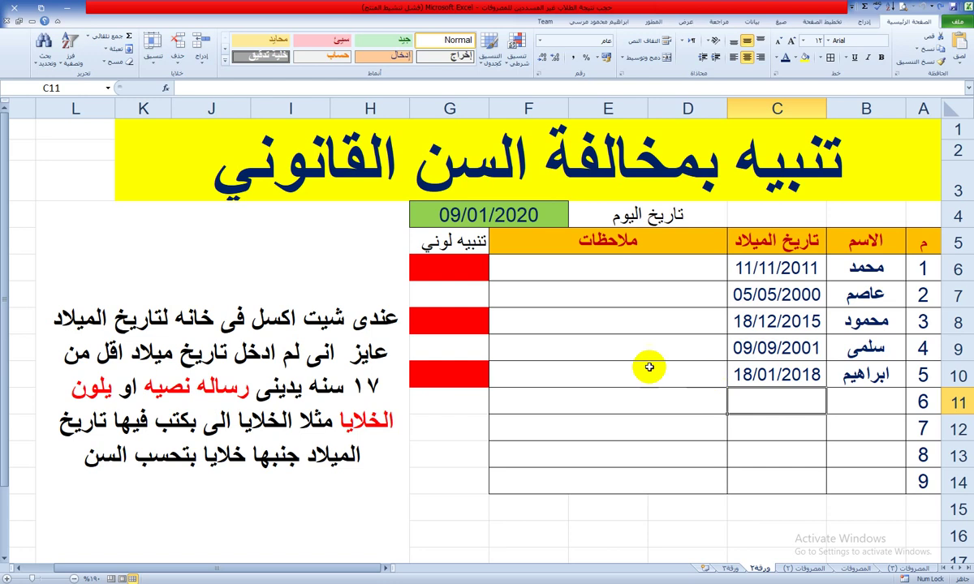
{"action": "left_click", "coordinate": [622, 267]}
{"action": "left_click_drag", "start_coordinate": [609, 414], "coordinate": [605, 446]}
{"action": "left_click_drag", "start_coordinate": [458, 268], "coordinate": [452, 449]}
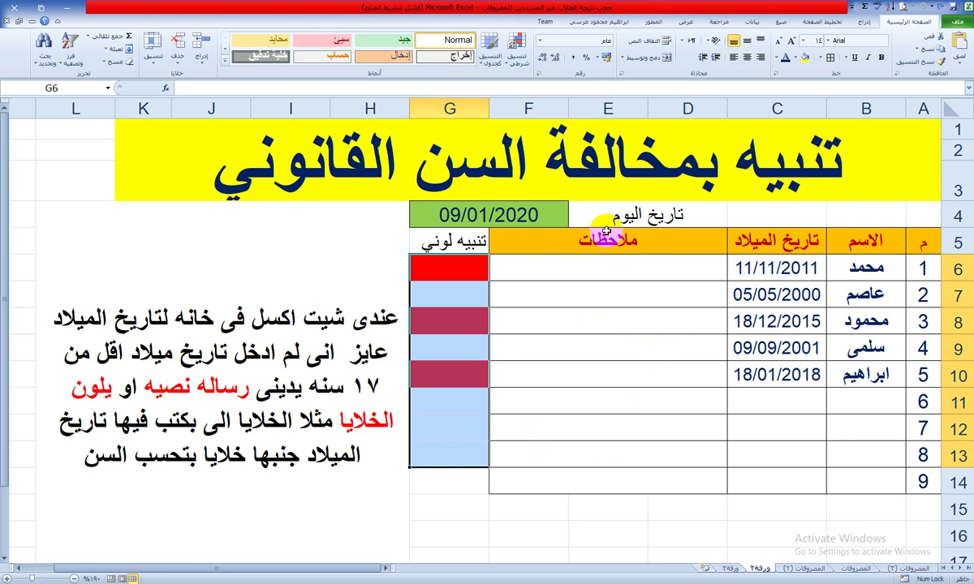
{"action": "left_click", "coordinate": [521, 214]}
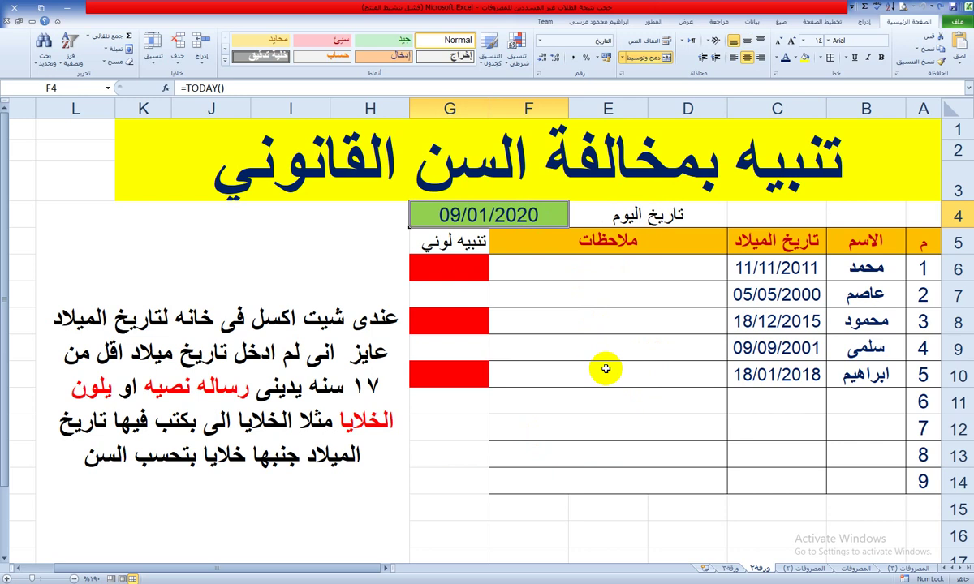
Clear the current-date label text from the merged cell D4 beside the green date cell.
{"action": "left_click", "coordinate": [617, 211]}
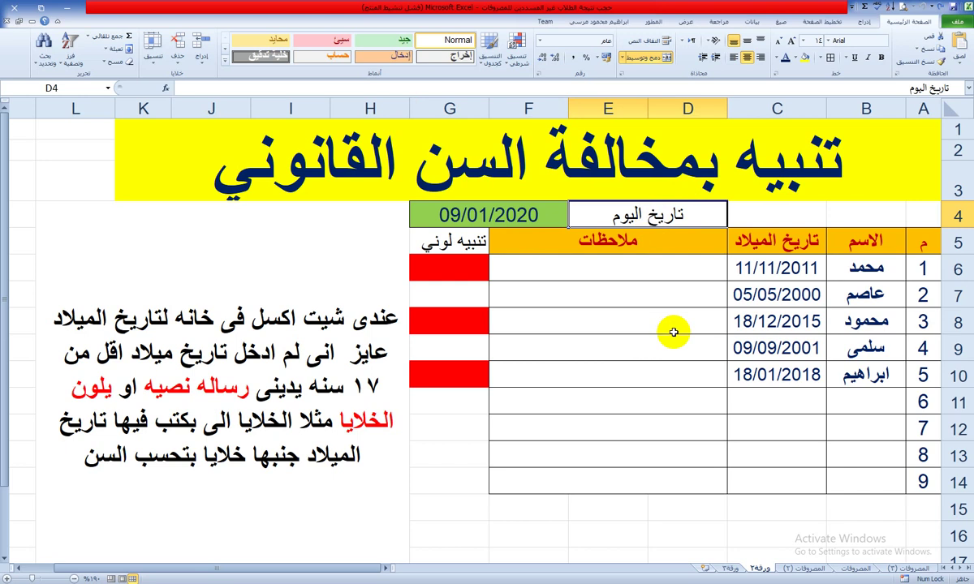
{"action": "type", "text": "fk"}
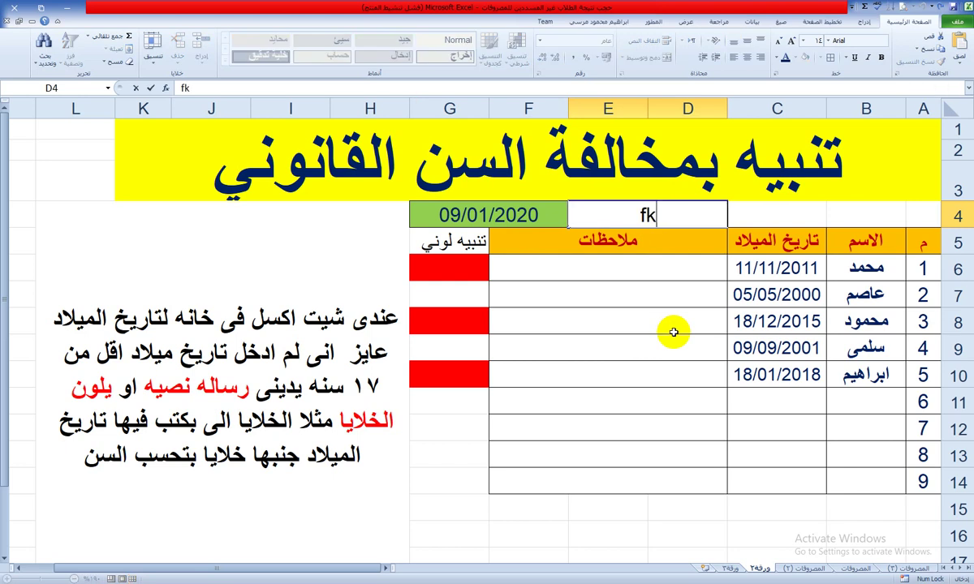
{"action": "key", "text": "BackSpace"}
{"action": "key", "text": "BackSpace"}
Replace the TODAY formula in the green cell F4 with the fixed date 1/10/2019.
{"action": "left_click", "coordinate": [450, 217]}
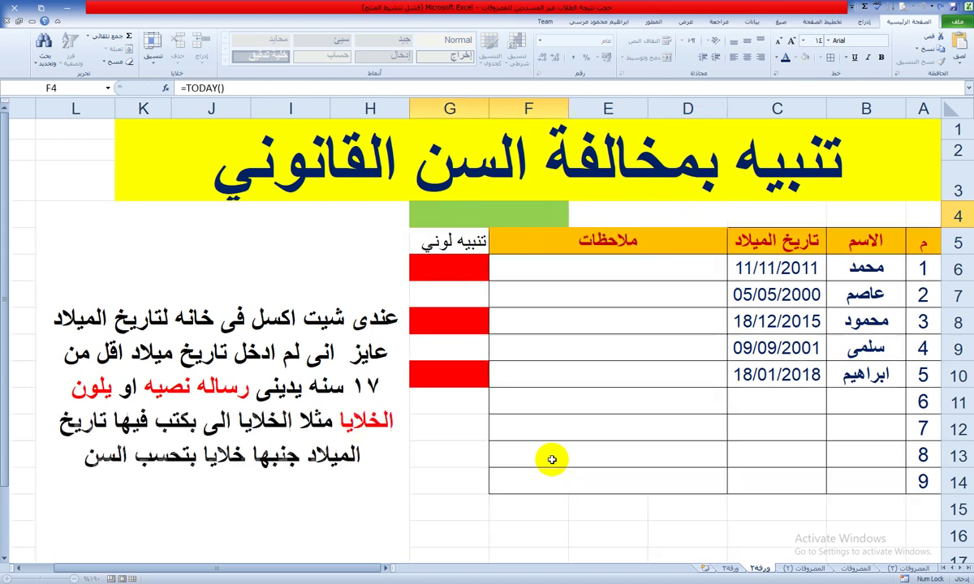
{"action": "type", "text": "1/"}
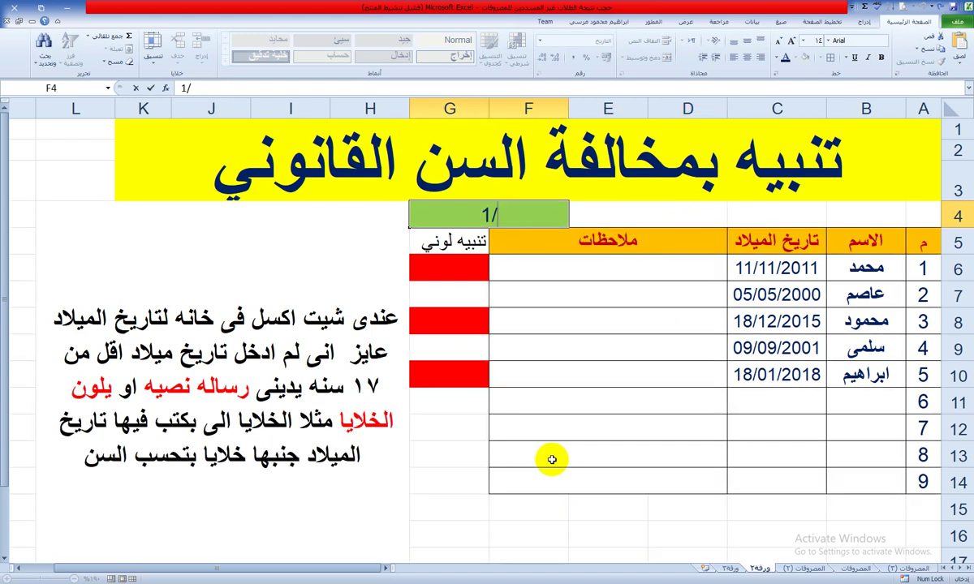
{"action": "type", "text": "10/2019"}
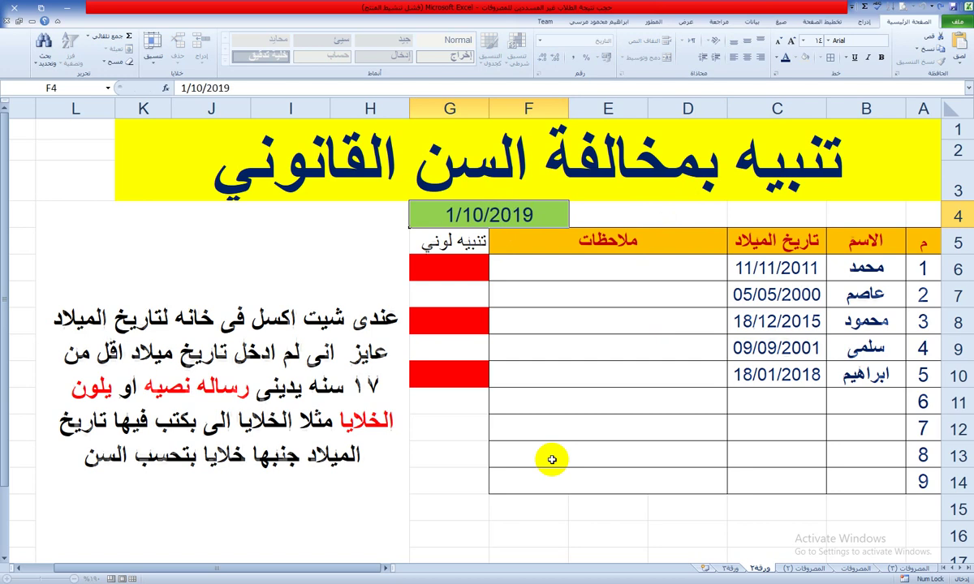
{"action": "key", "text": "Return"}
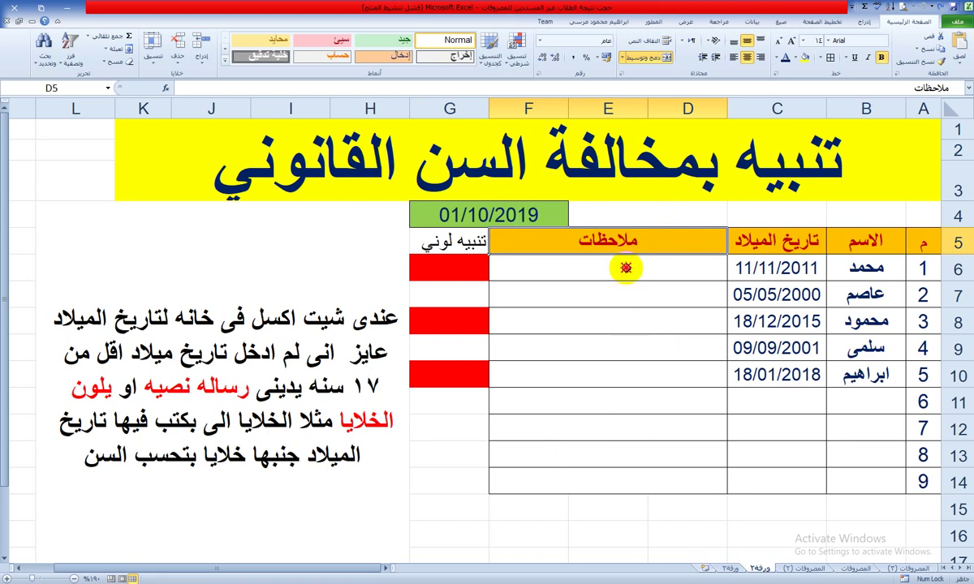
{"action": "left_click", "coordinate": [605, 340]}
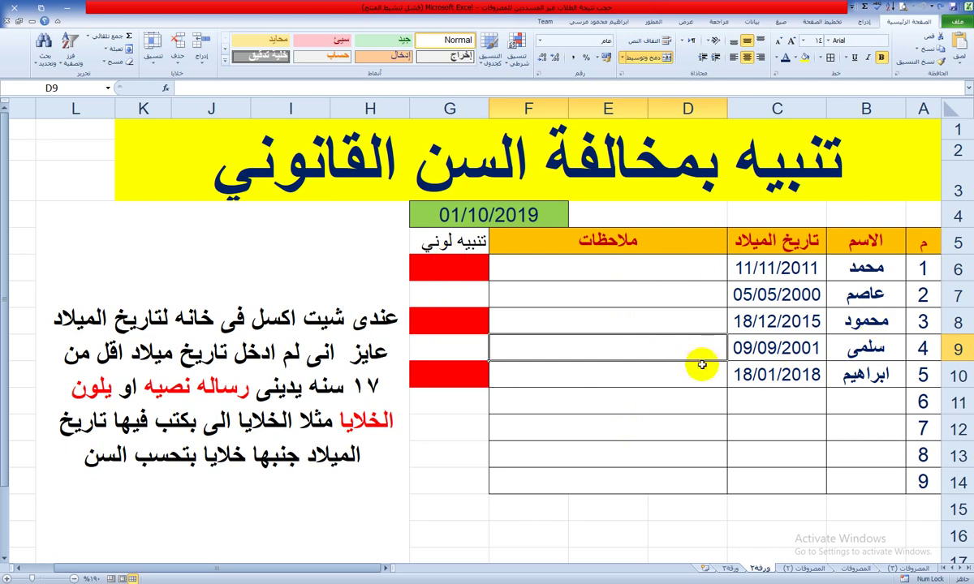
{"action": "left_click_drag", "start_coordinate": [676, 272], "coordinate": [673, 403]}
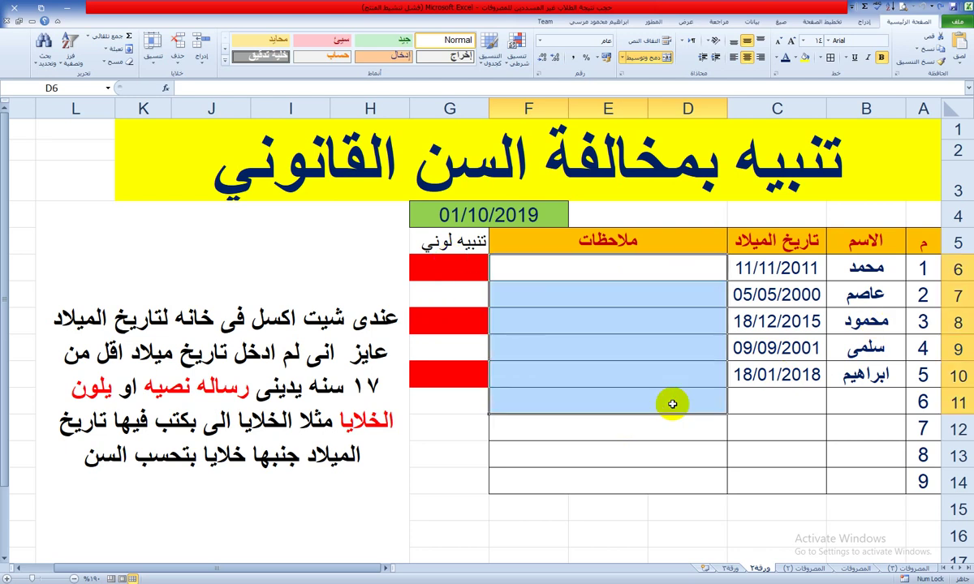